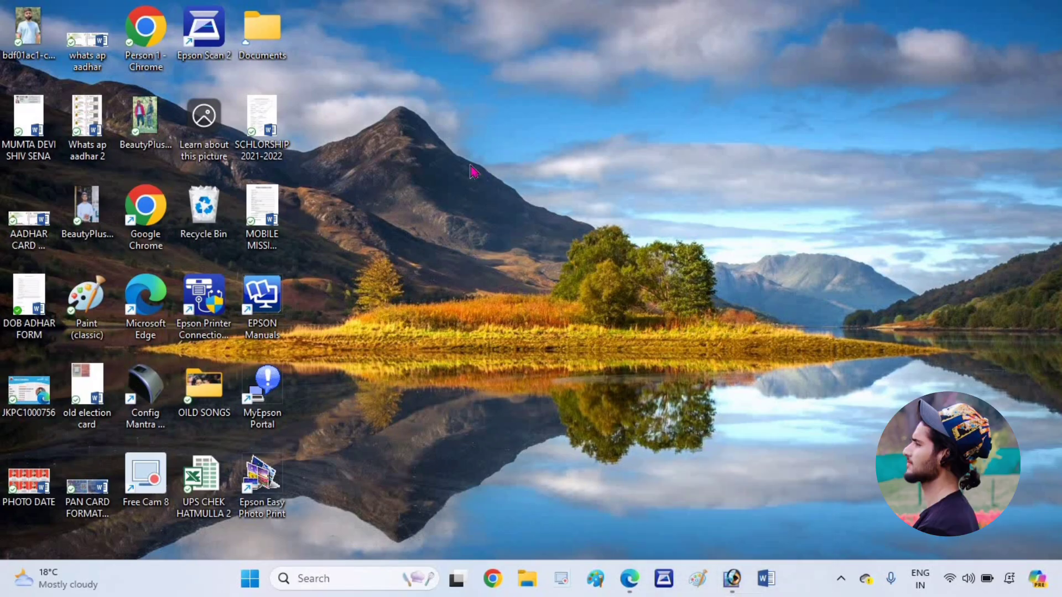
Step: Open the bdf01ac1 portrait photo from the Desktop folder
{"action": "left_click", "coordinate": [733, 589]}
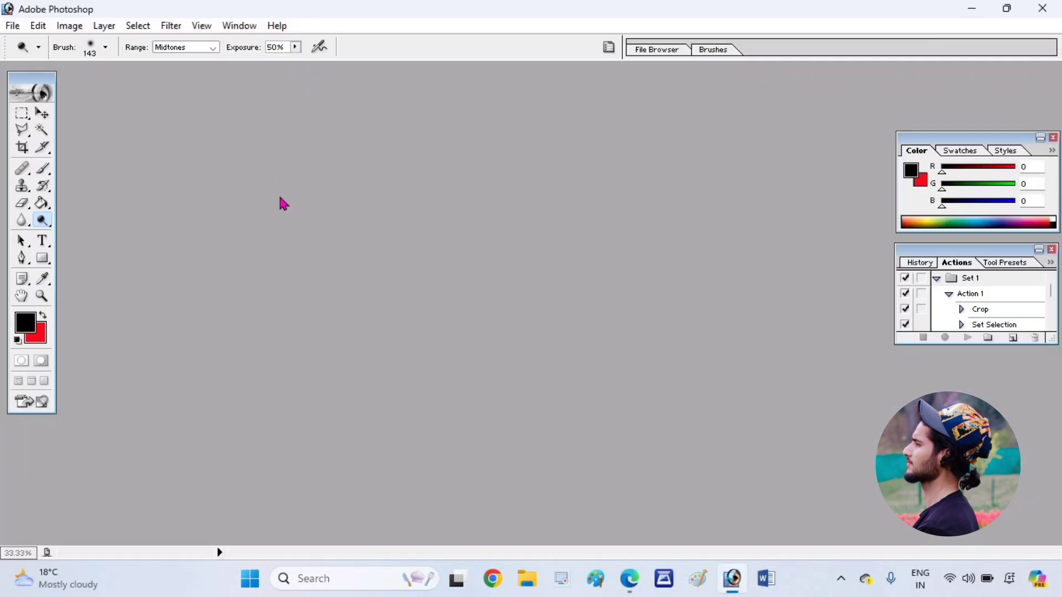
{"action": "left_click", "coordinate": [14, 30]}
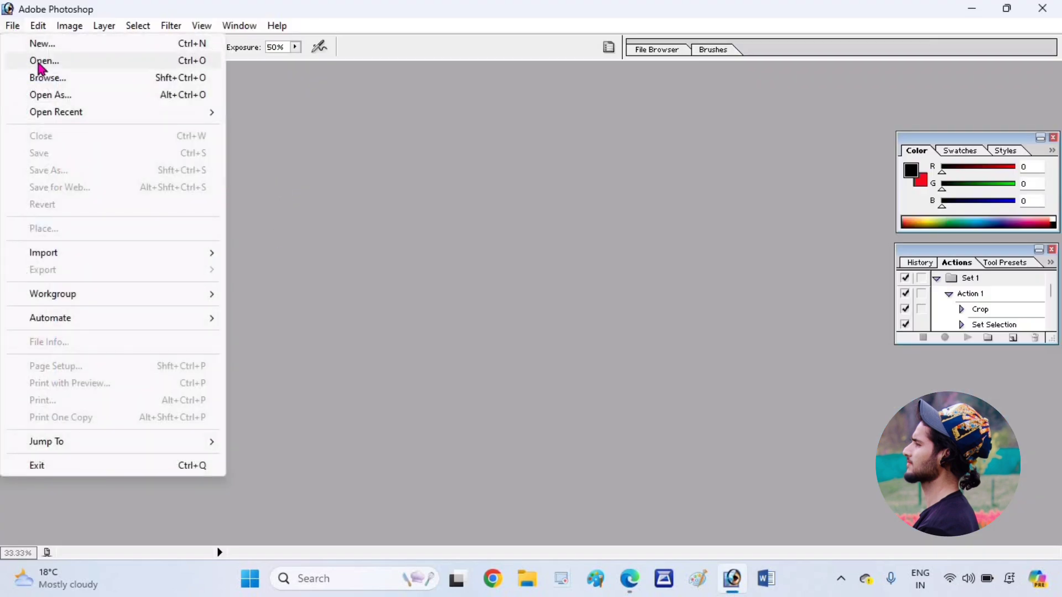
{"action": "left_click", "coordinate": [44, 62]}
{"action": "left_click", "coordinate": [353, 163]}
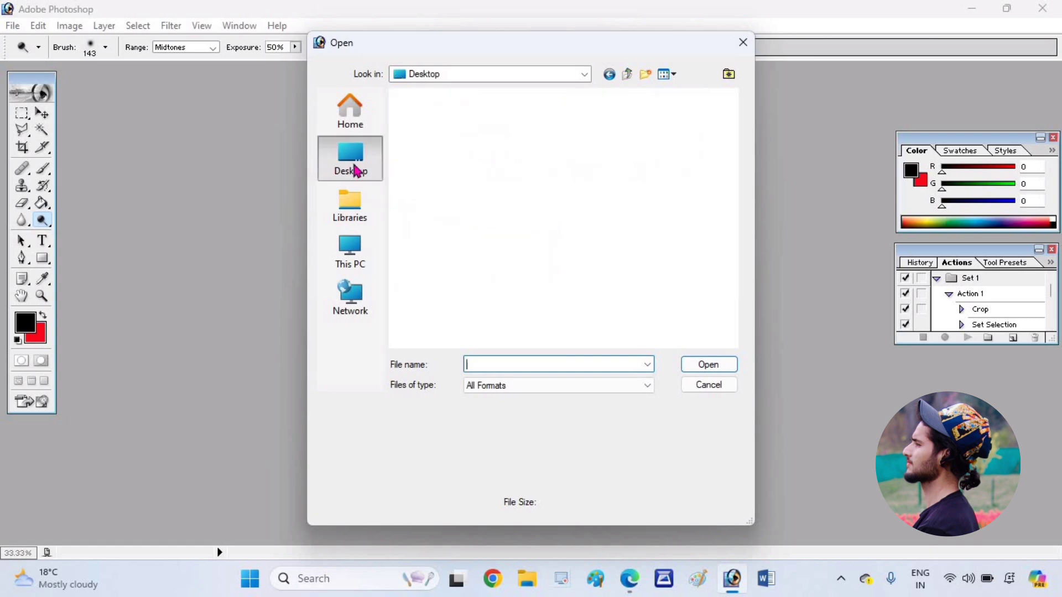
{"action": "double_click", "coordinate": [437, 161]}
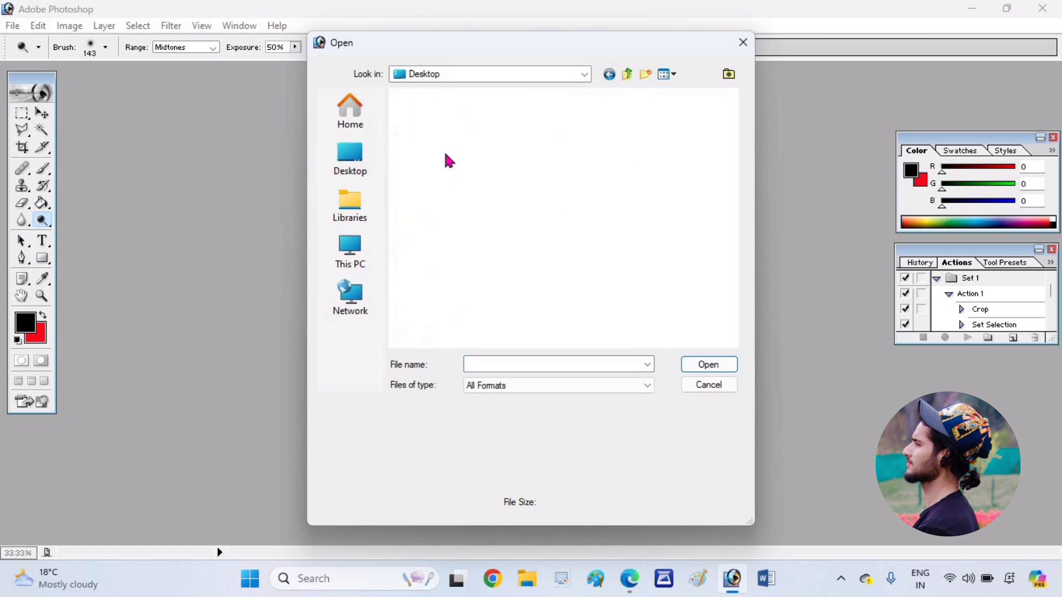
{"action": "left_click", "coordinate": [597, 148]}
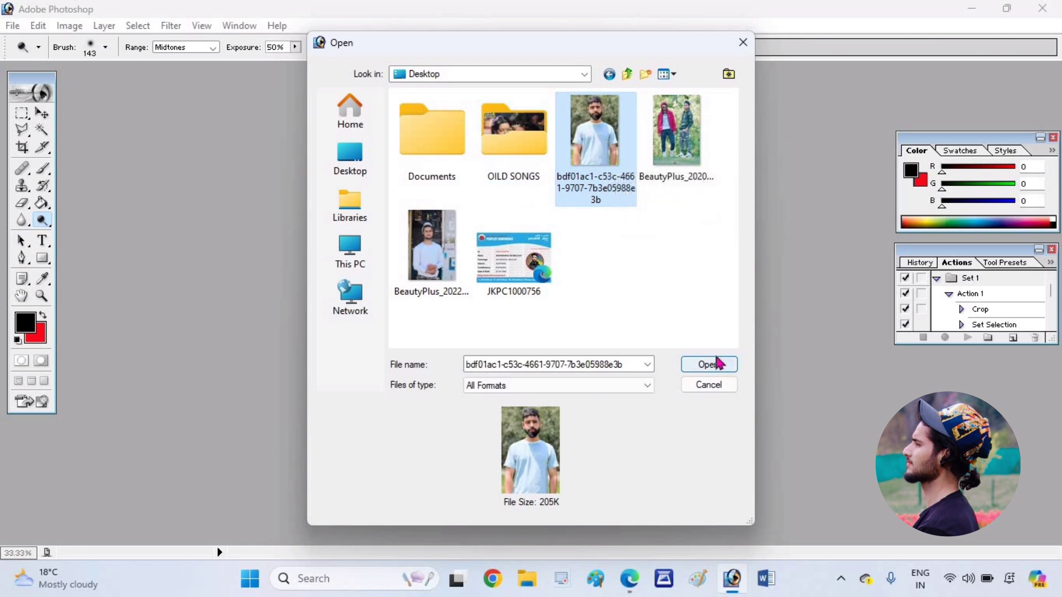
{"action": "left_click", "coordinate": [711, 368]}
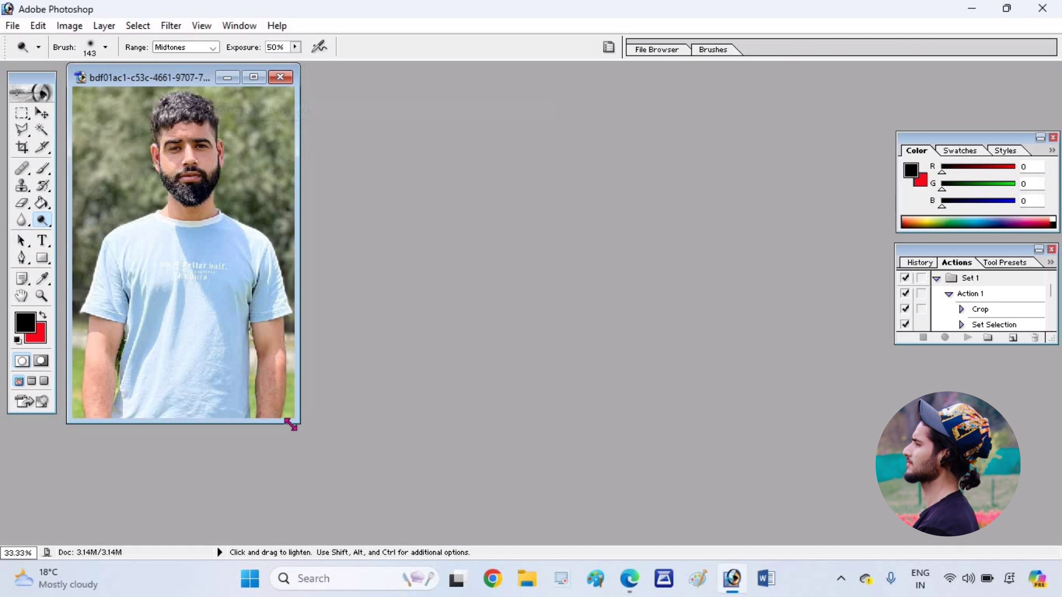
Step: Dismiss the stray file dialog, enlarge the photo's window, and select the Polygonal Lasso tool
{"action": "key", "text": "ctrl+o"}
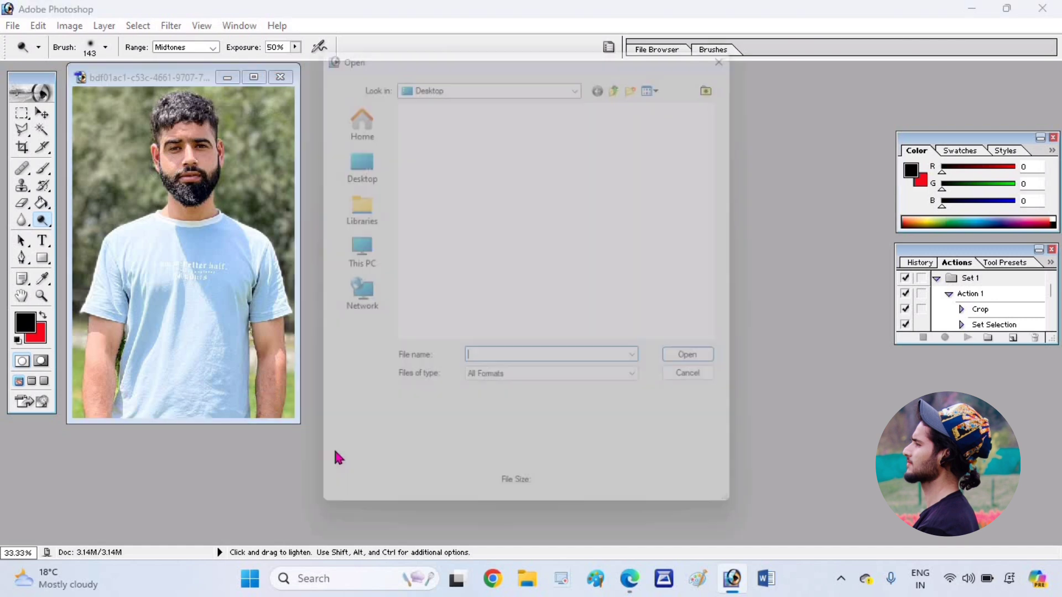
{"action": "left_click", "coordinate": [743, 42]}
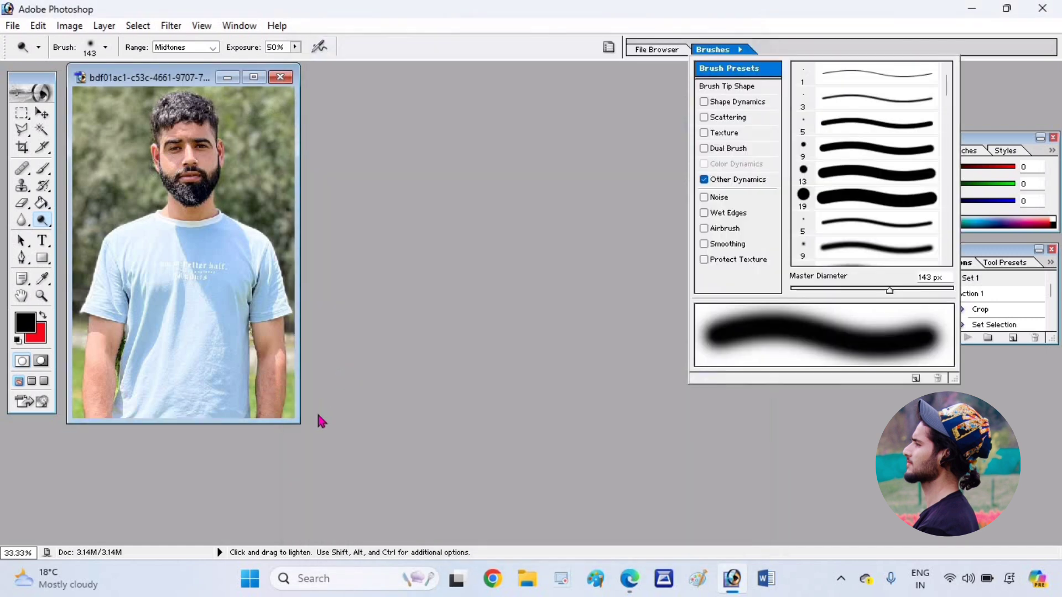
{"action": "mouse_move", "coordinate": [295, 423]}
{"action": "left_mouse_down"}
{"action": "mouse_move", "coordinate": [324, 436]}
{"action": "mouse_move", "coordinate": [402, 521]}
{"action": "left_mouse_up"}
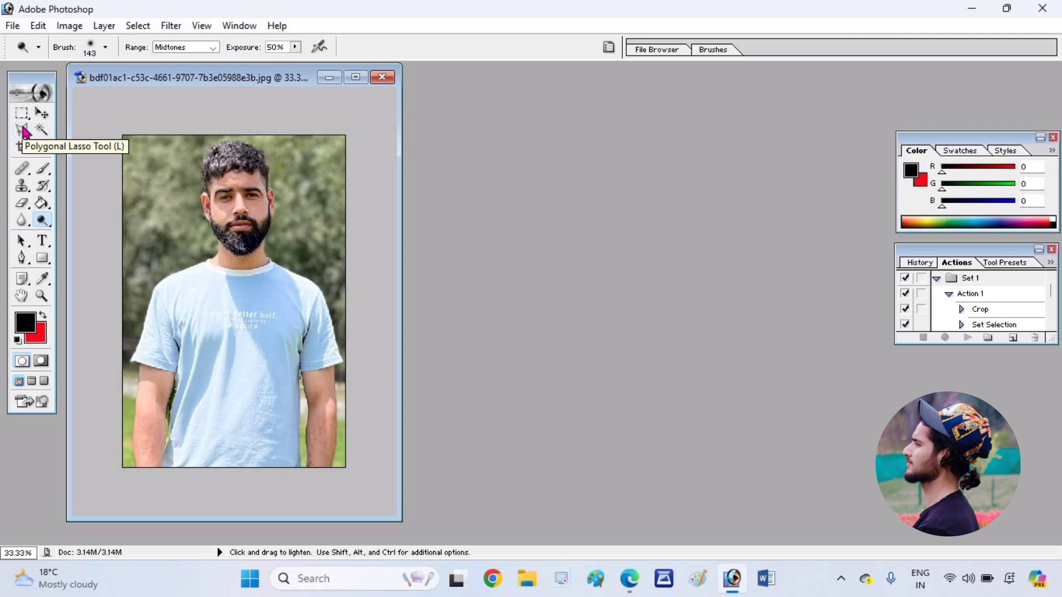
{"action": "left_click", "coordinate": [24, 131]}
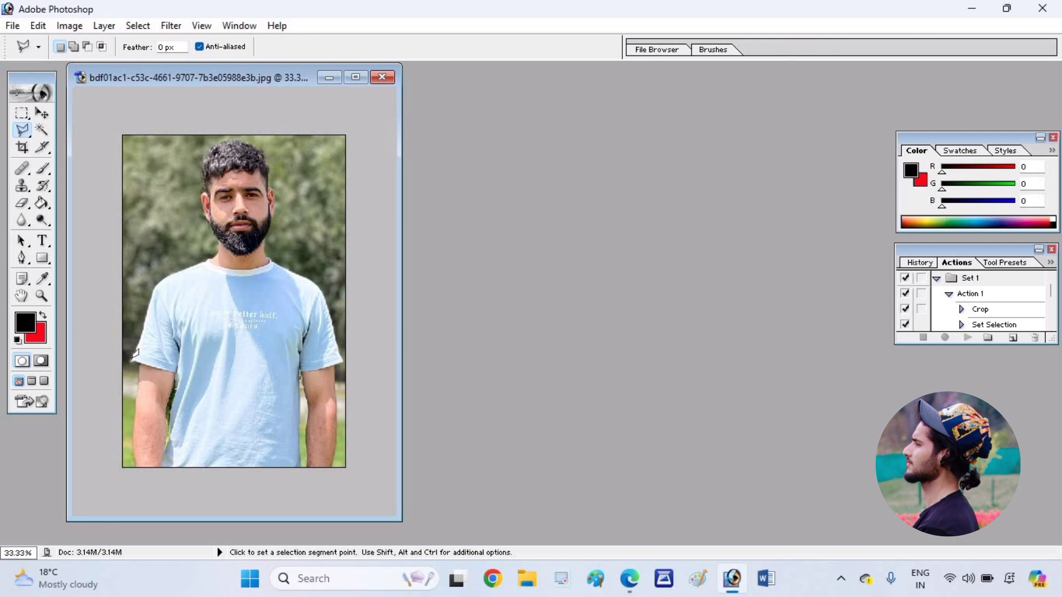
Step: Zoom the photo in to 66.7%
{"action": "key", "text": "ctrl"}
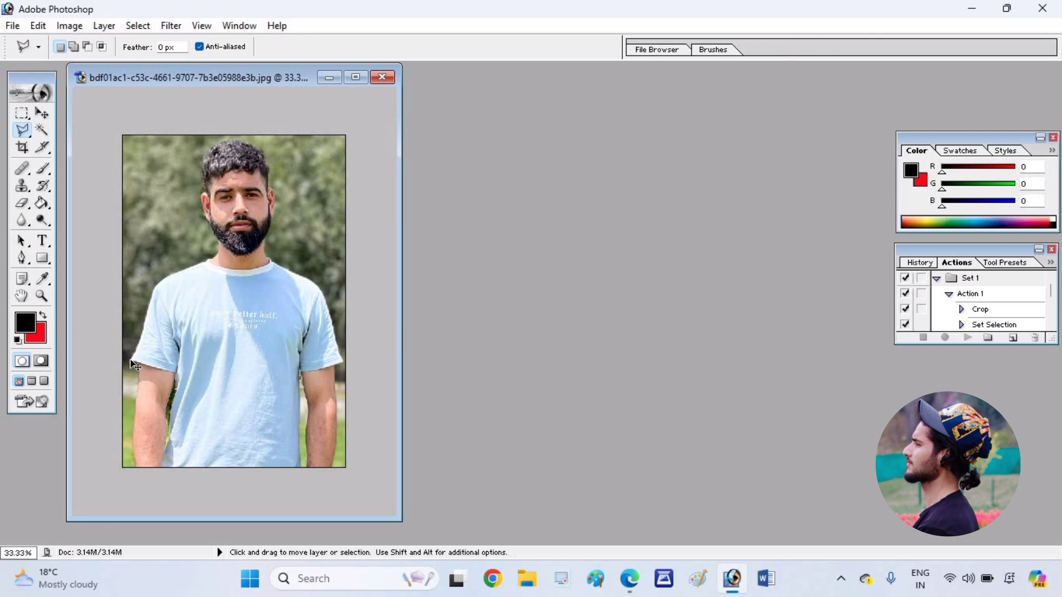
{"action": "key", "text": "ctrl+plus"}
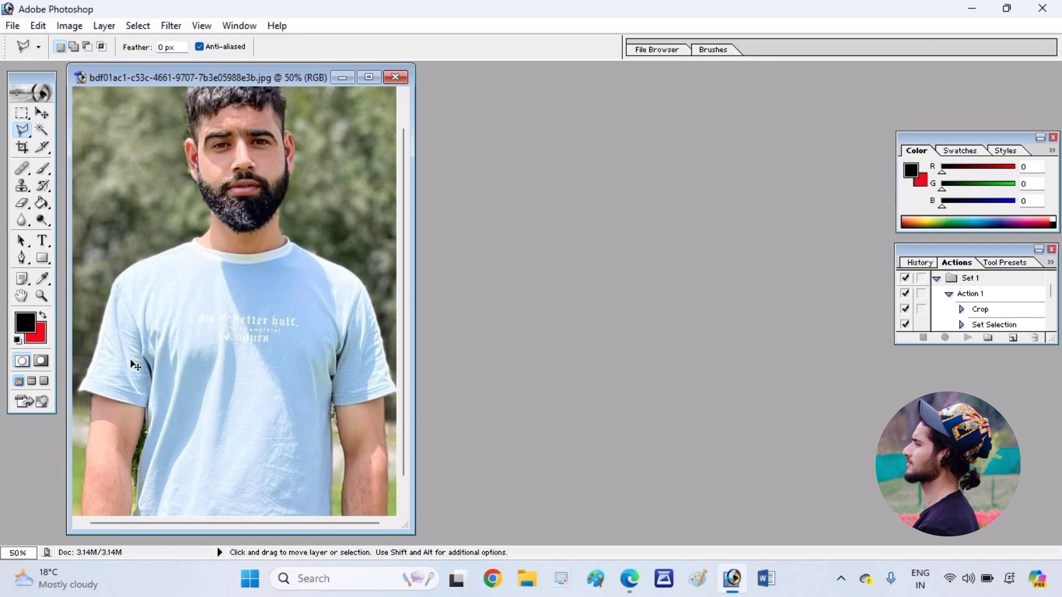
{"action": "key", "text": "ctrl+plus"}
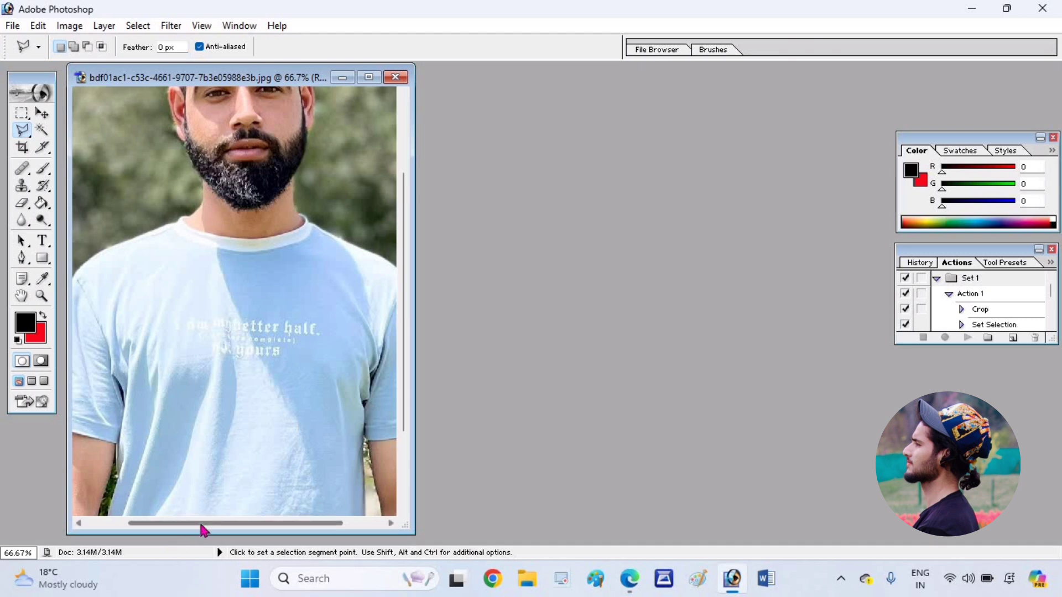
{"action": "left_click_drag", "start_coordinate": [201, 524], "coordinate": [135, 524]}
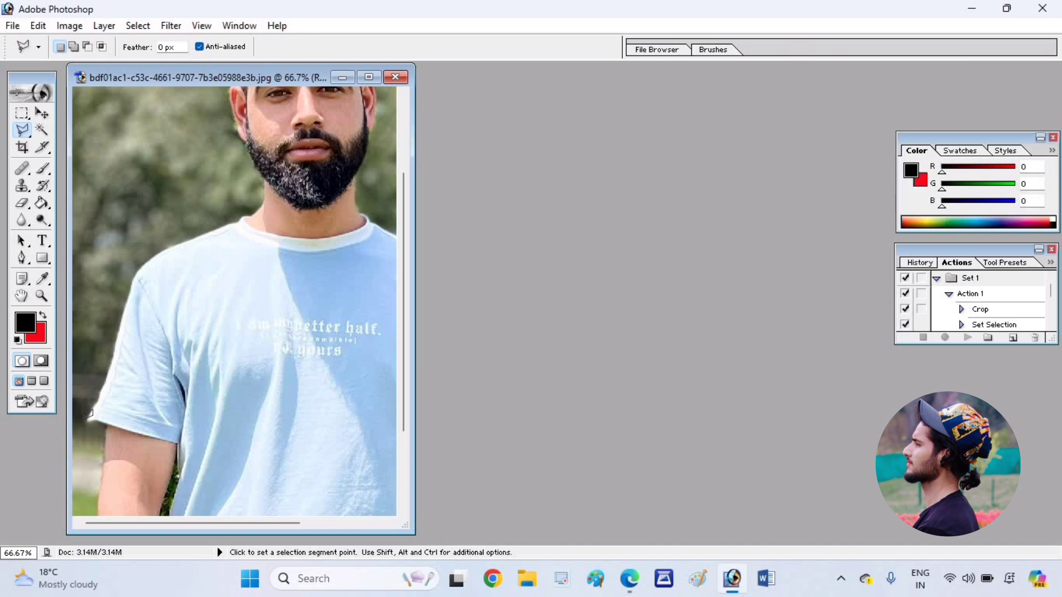
Step: Trace lasso points from the lower-left shirt edge up the sleeve and shoulder to the neckline
{"action": "left_click", "coordinate": [90, 419]}
{"action": "left_click", "coordinate": [118, 335]}
{"action": "left_click", "coordinate": [130, 275]}
{"action": "left_click", "coordinate": [156, 254]}
{"action": "left_click", "coordinate": [192, 223]}
{"action": "key", "text": "BackSpace"}
{"action": "left_click", "coordinate": [192, 239]}
{"action": "left_click", "coordinate": [241, 218]}
{"action": "left_click_drag", "start_coordinate": [243, 204], "coordinate": [194, 339]}
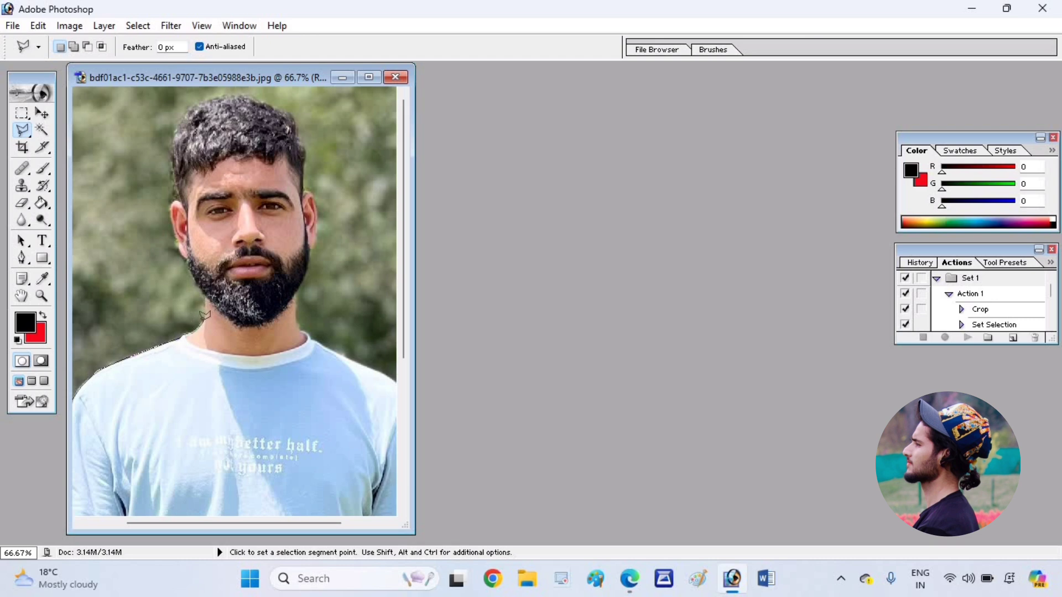
Step: At 100% zoom, trace the outline up the beard, jaw, left ear and hair edge
{"action": "key", "text": "ctrl+plus"}
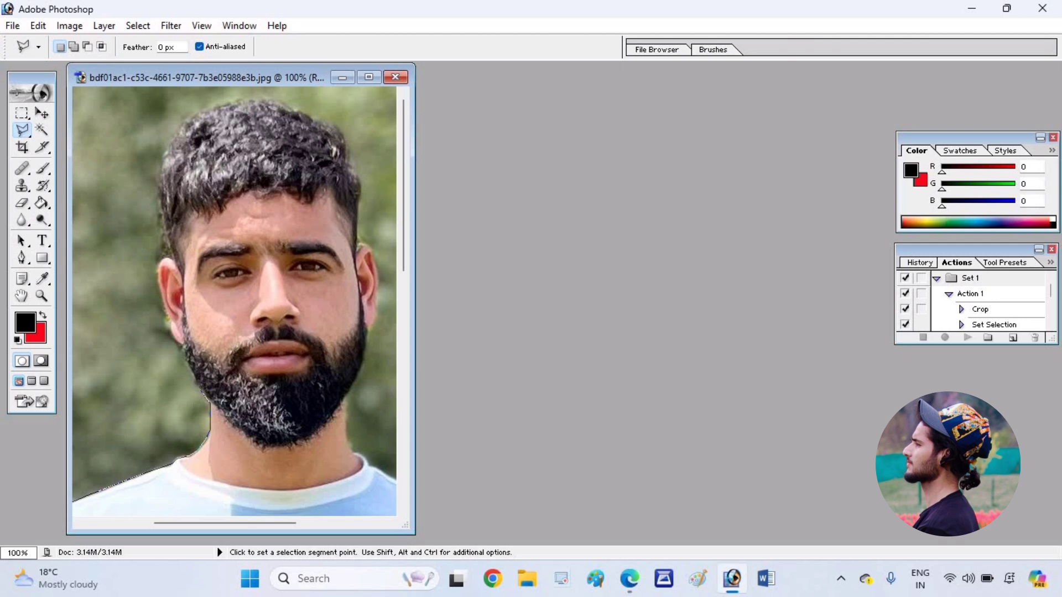
{"action": "left_click", "coordinate": [203, 391]}
{"action": "left_click", "coordinate": [192, 373]}
{"action": "left_click", "coordinate": [185, 354]}
{"action": "left_click", "coordinate": [192, 299]}
{"action": "left_click", "coordinate": [183, 269]}
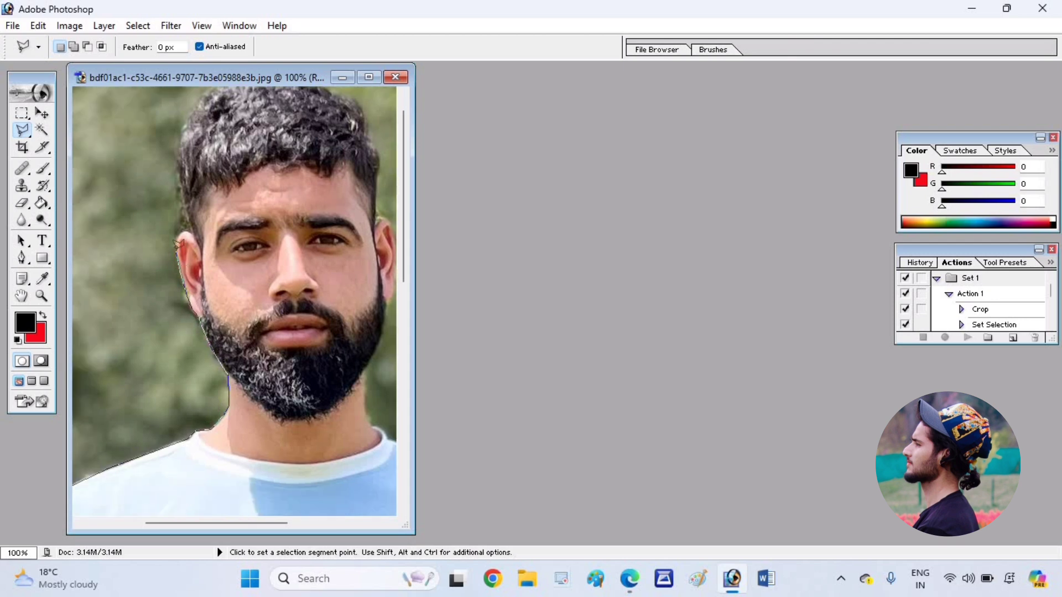
{"action": "left_click", "coordinate": [177, 241]}
{"action": "left_click", "coordinate": [186, 232]}
{"action": "left_click", "coordinate": [176, 201]}
{"action": "left_click", "coordinate": [176, 145]}
{"action": "left_click", "coordinate": [185, 119]}
Step: Continue the outline across the top of the hair and down its right edge
{"action": "left_click_drag", "start_coordinate": [203, 94], "coordinate": [160, 119]}
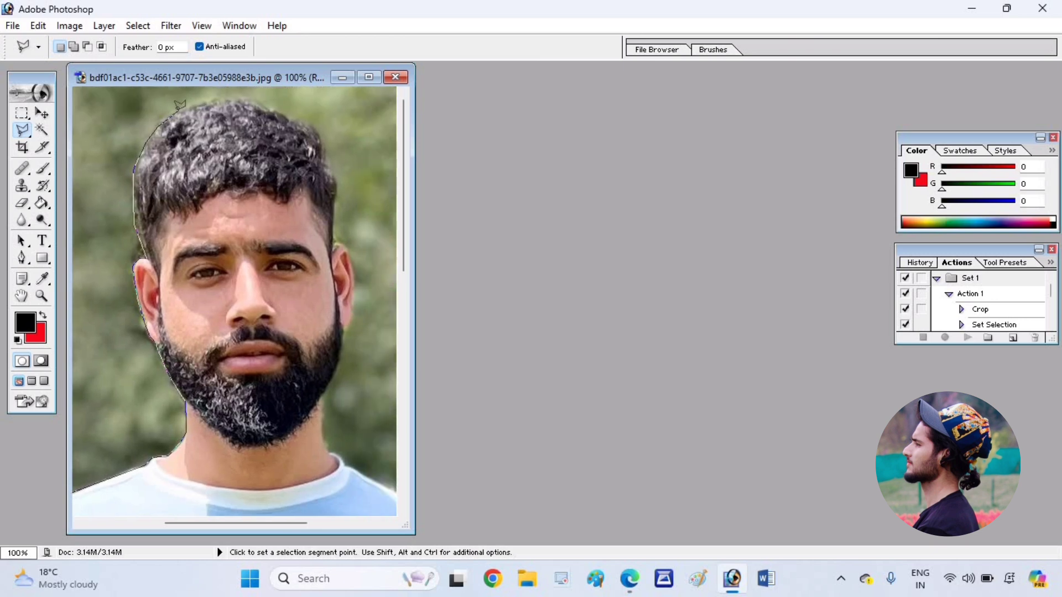
{"action": "left_click", "coordinate": [186, 104]}
{"action": "left_click", "coordinate": [227, 101]}
{"action": "left_click", "coordinate": [278, 108]}
{"action": "left_click", "coordinate": [311, 126]}
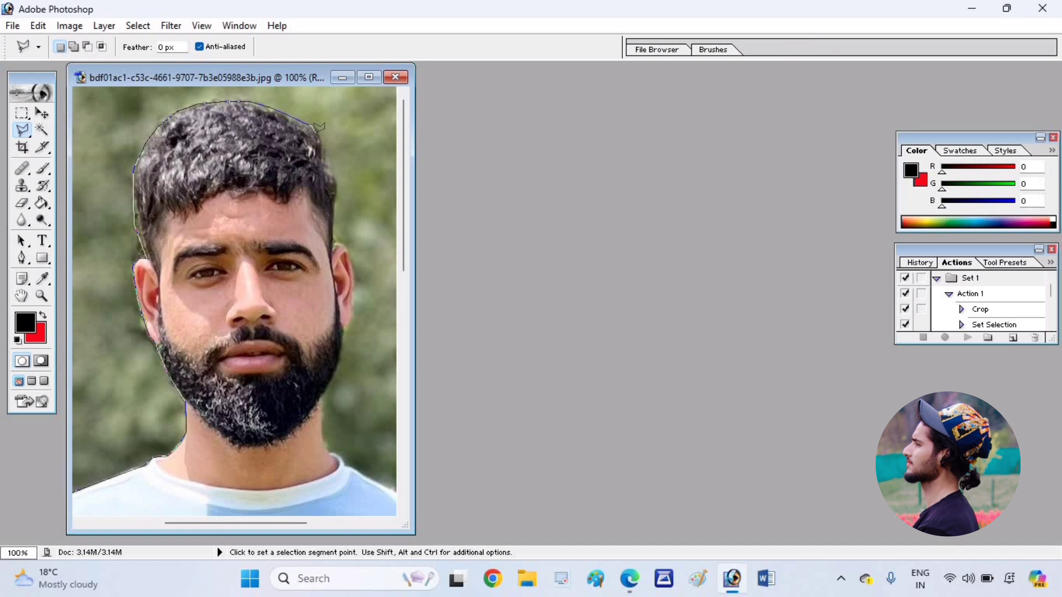
{"action": "left_click", "coordinate": [329, 158]}
Step: Trace the outline around the right ear, down the jaw and neck to the shoulder
{"action": "left_click", "coordinate": [332, 244]}
{"action": "left_click", "coordinate": [344, 244]}
{"action": "left_click", "coordinate": [353, 277]}
{"action": "left_click", "coordinate": [351, 312]}
{"action": "left_click", "coordinate": [342, 354]}
{"action": "left_click", "coordinate": [335, 380]}
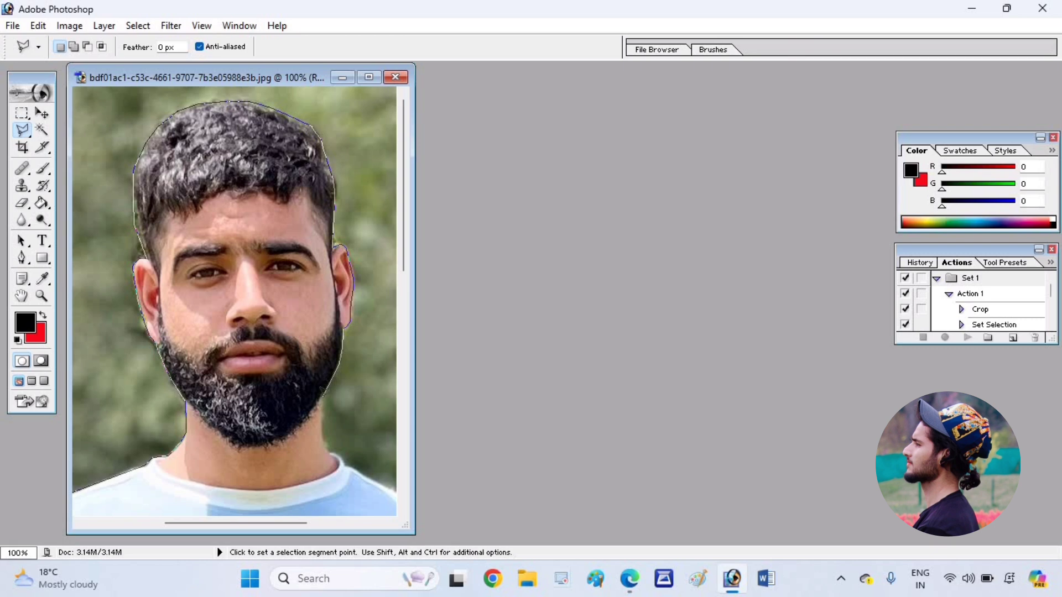
{"action": "left_click", "coordinate": [324, 402]}
{"action": "left_click", "coordinate": [323, 438]}
{"action": "left_click", "coordinate": [335, 455]}
Step: Extend the outline over the right shoulder to the bottom of the sleeve, zooming back to 66.7%
{"action": "left_click_drag", "start_coordinate": [376, 484], "coordinate": [213, 132]}
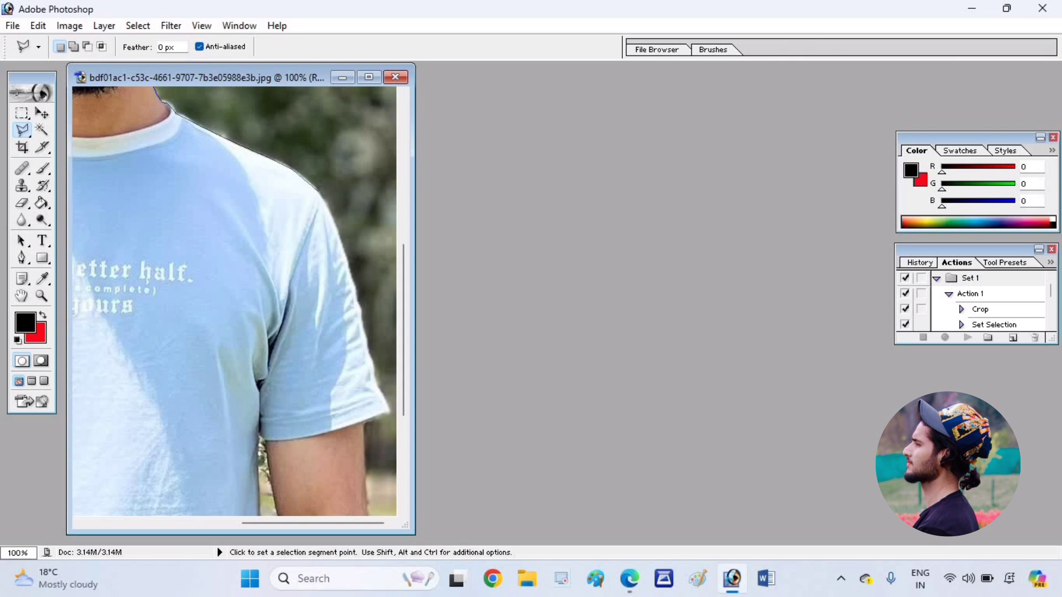
{"action": "left_click", "coordinate": [318, 191]}
{"action": "scroll", "coordinate": [361, 328], "scroll_direction": "down", "scroll_amount": 1}
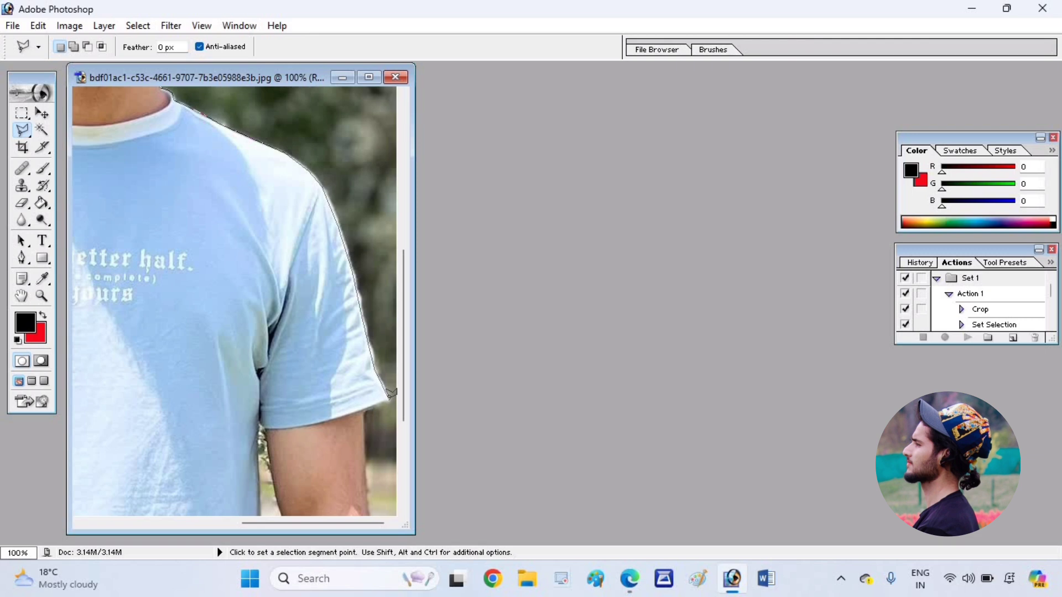
{"action": "left_click", "coordinate": [392, 394]}
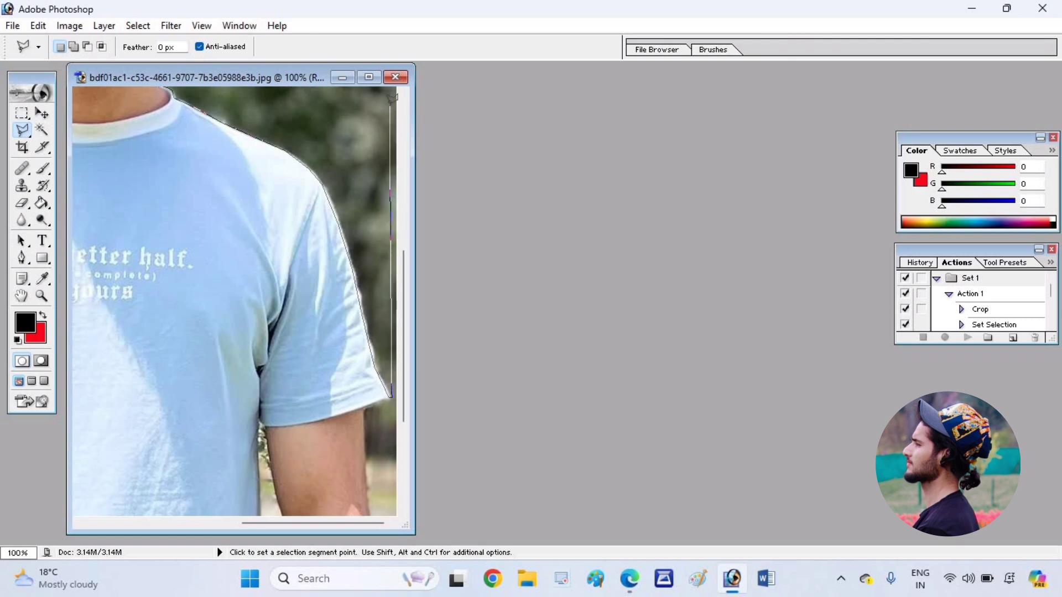
{"action": "key", "text": "ctrl+minus"}
{"action": "scroll", "coordinate": [296, 277], "scroll_direction": "up", "scroll_amount": 5}
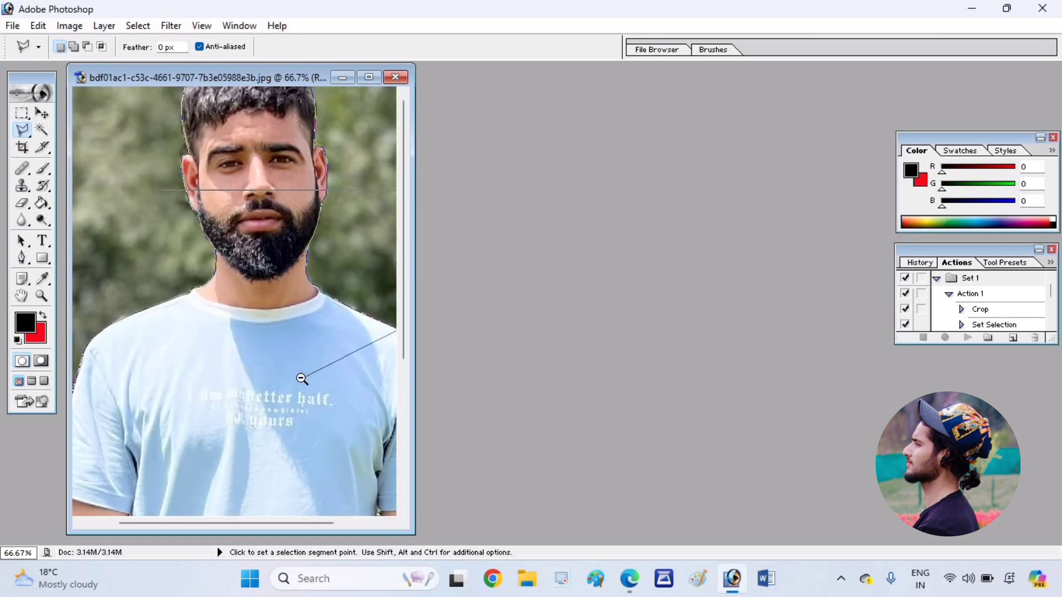
Step: At 33.3% zoom, run the outline through the top-right and top-left corners and close it
{"action": "key", "text": "ctrl+minus"}
{"action": "key", "text": "ctrl+minus"}
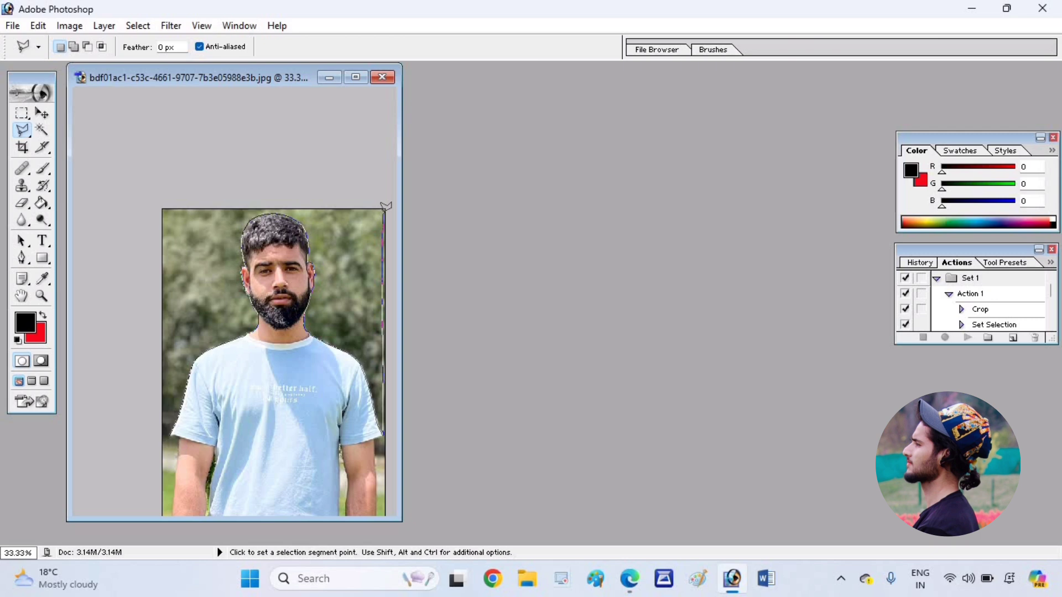
{"action": "left_click", "coordinate": [384, 209]}
{"action": "left_click", "coordinate": [164, 211]}
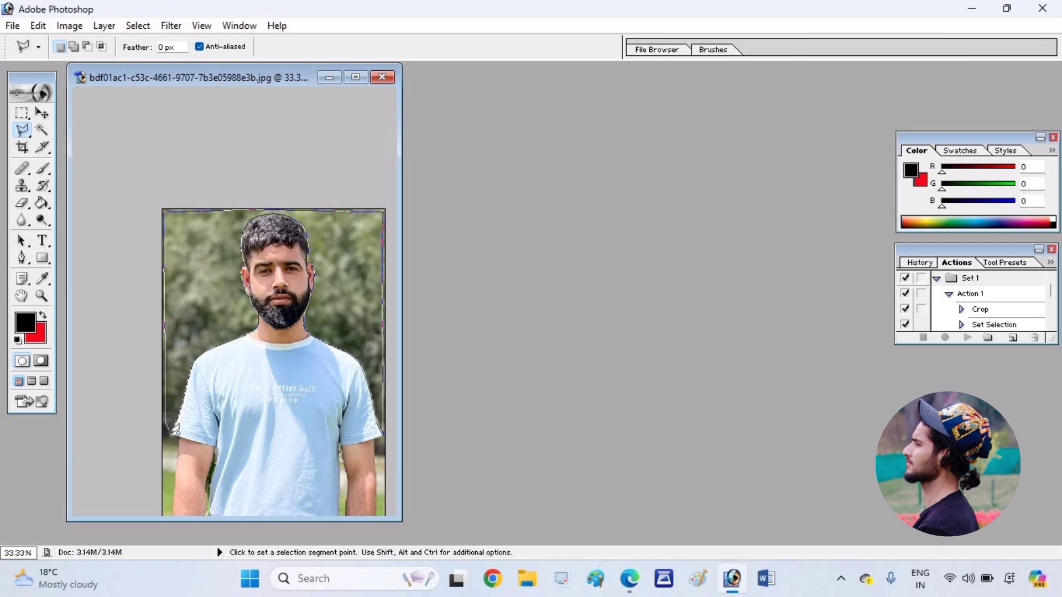
{"action": "double_click", "coordinate": [175, 430]}
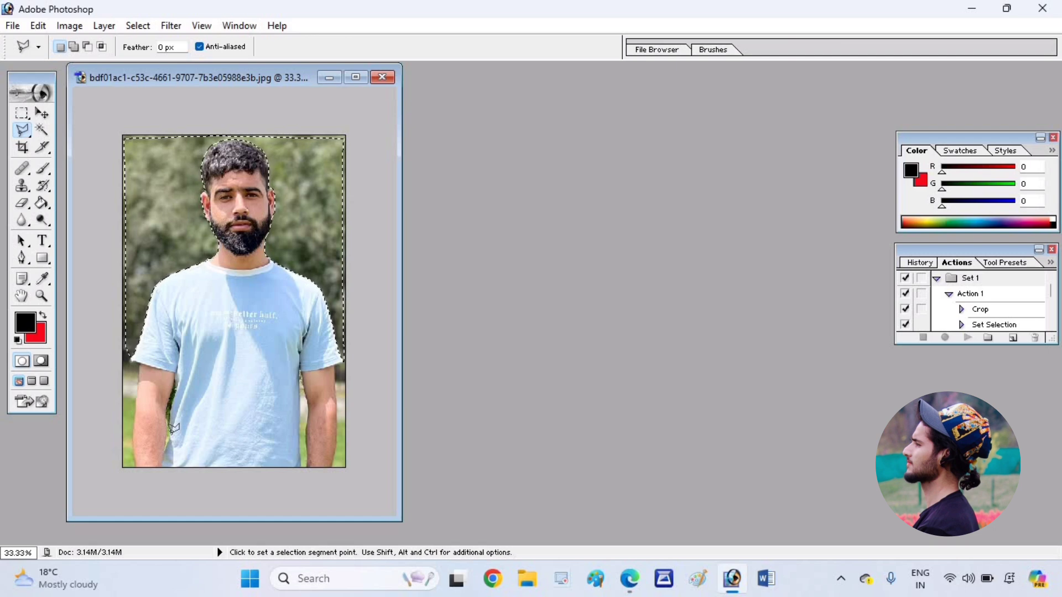
Step: Fill the selected backdrop, then repaint it with a blue background colour
{"action": "key", "text": "ctrl+BackSpace"}
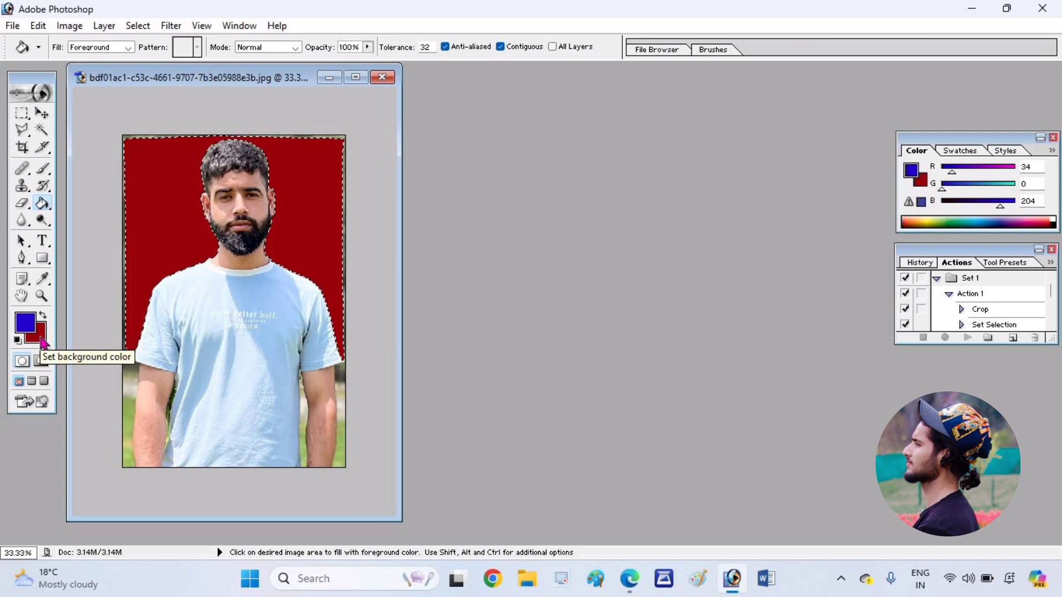
{"action": "left_click", "coordinate": [43, 339]}
{"action": "left_click", "coordinate": [568, 268]}
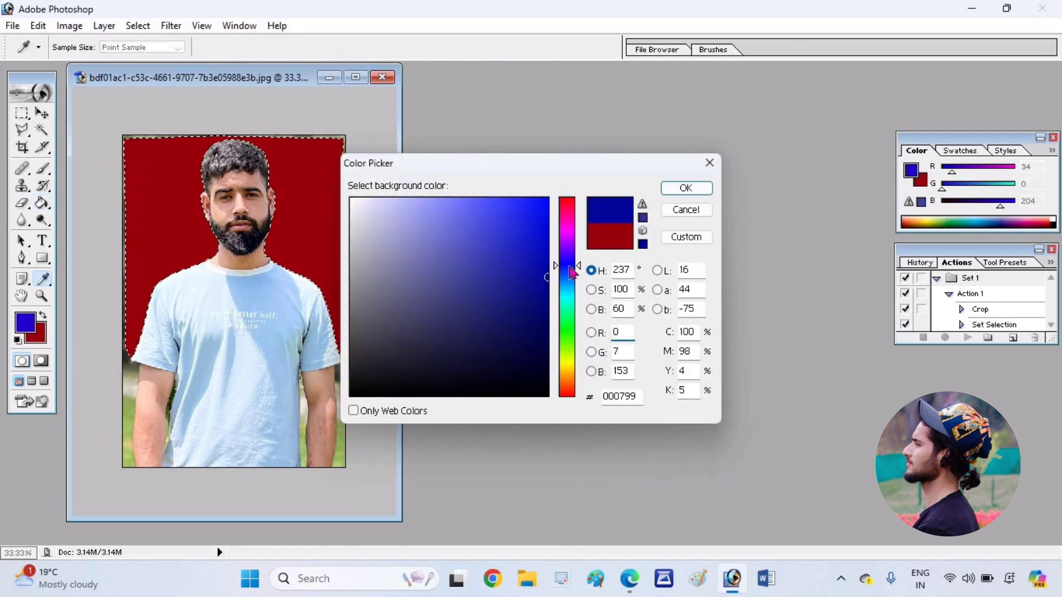
{"action": "left_click", "coordinate": [697, 190]}
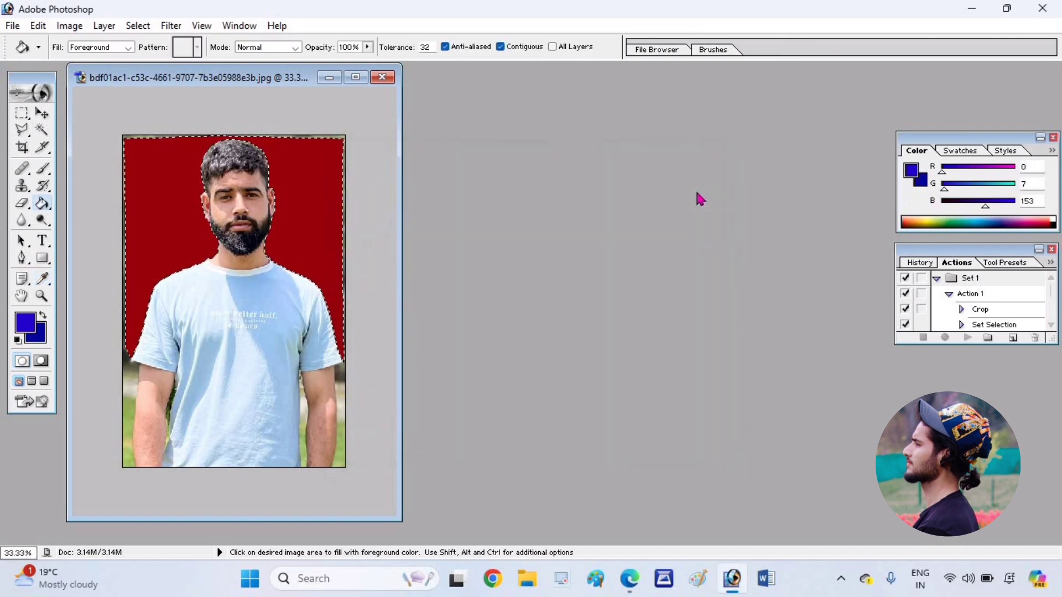
{"action": "left_click", "coordinate": [315, 232]}
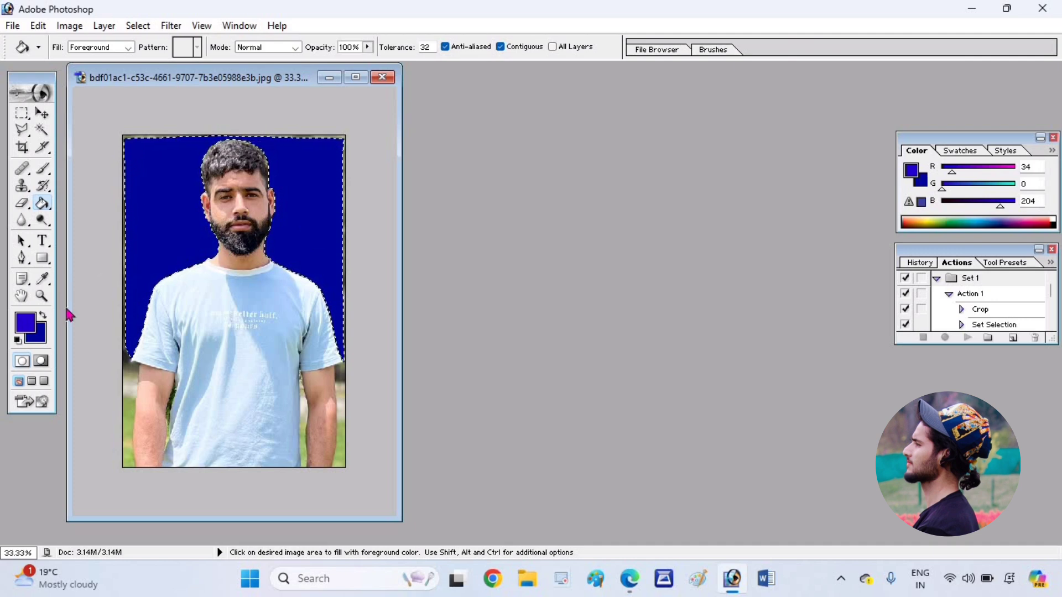
Step: Refine the blue to hue 247 (R34 G0 B204) and deselect the backdrop
{"action": "left_click", "coordinate": [42, 338]}
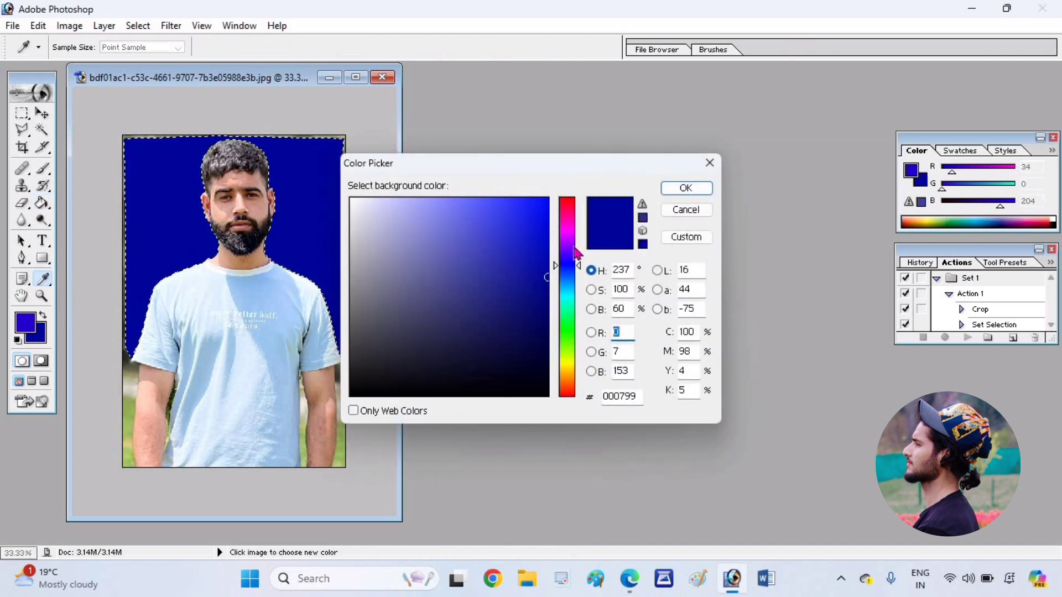
{"action": "left_click_drag", "start_coordinate": [569, 220], "coordinate": [570, 260]}
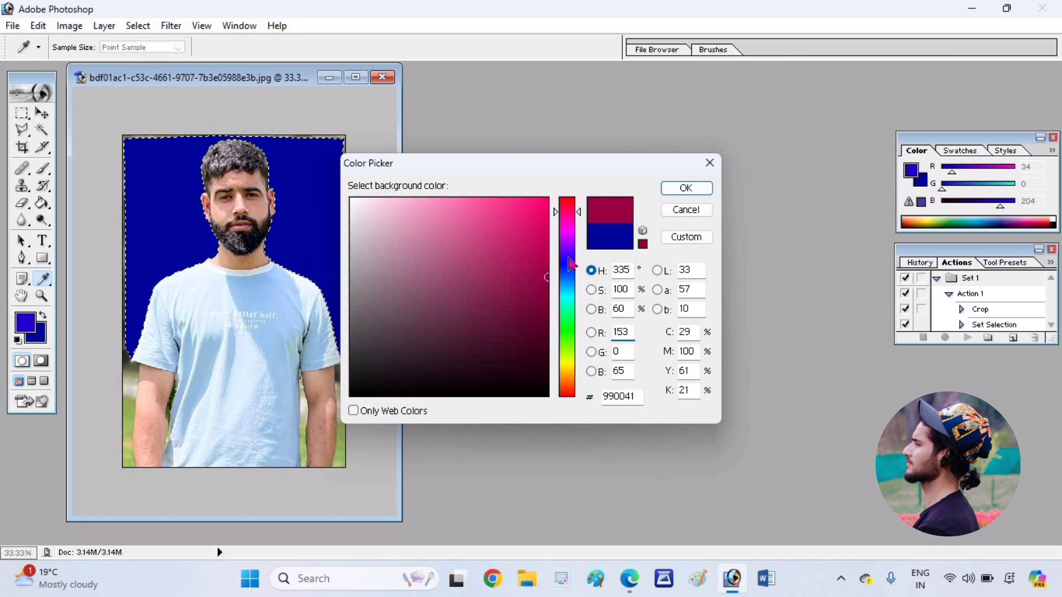
{"action": "left_click", "coordinate": [686, 188]}
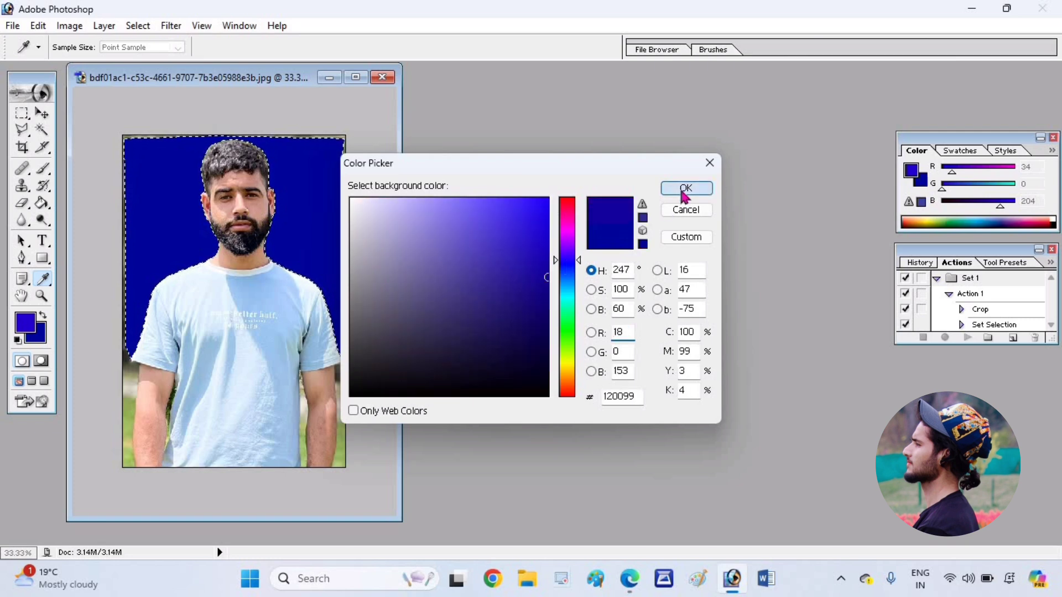
{"action": "key", "text": "g"}
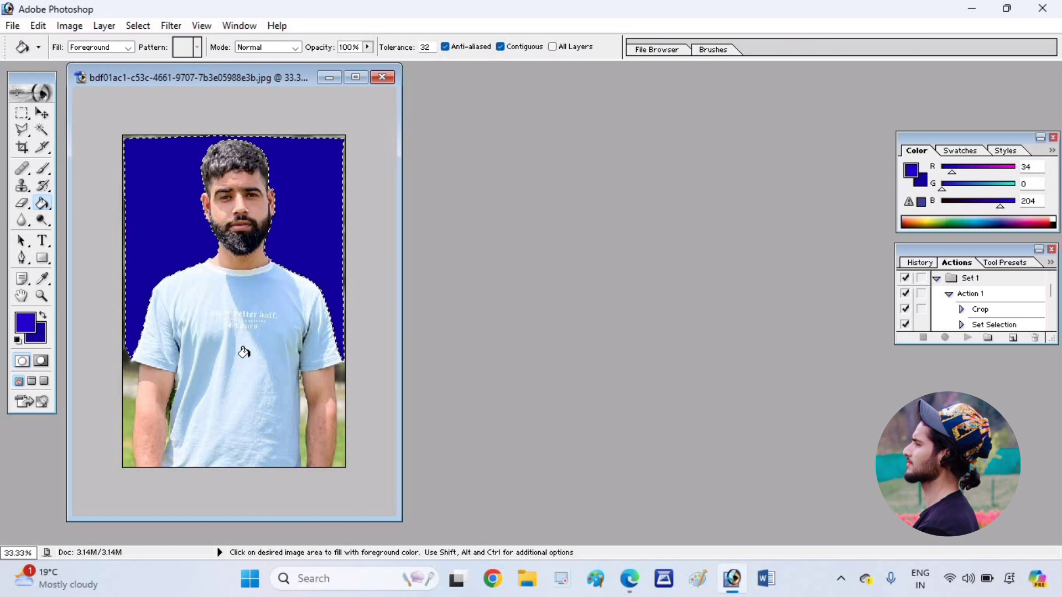
{"action": "key", "text": "ctrl+d"}
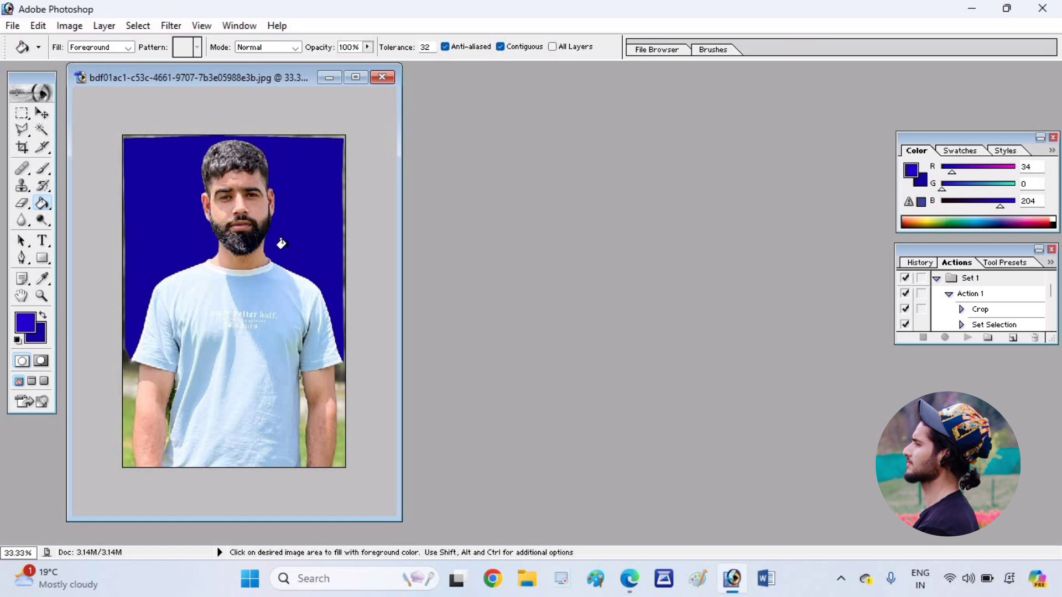
Step: Inspect the blue fill at 50%, then return to 33.33% and shrink the window around the image
{"action": "key", "text": "ctrl+plus"}
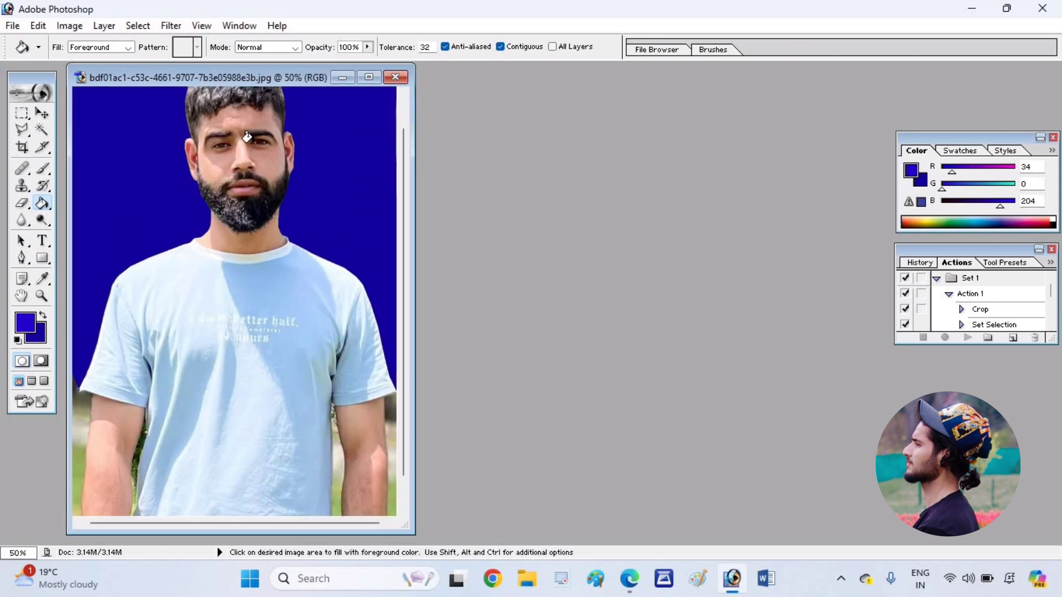
{"action": "left_click_drag", "start_coordinate": [250, 190], "coordinate": [253, 223]}
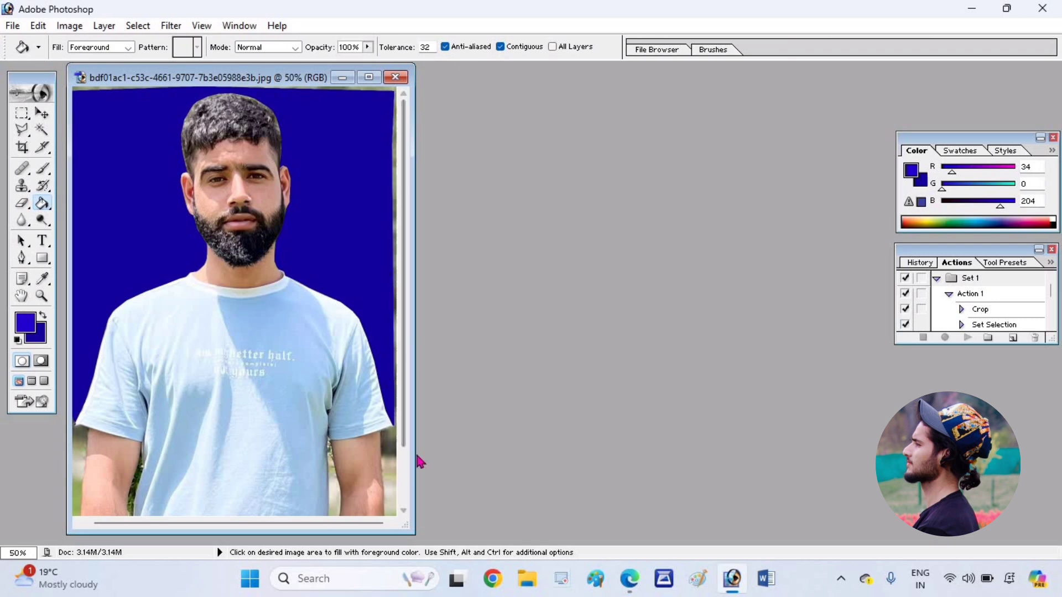
{"action": "key", "text": "ctrl"}
{"action": "key", "text": "ctrl+minus"}
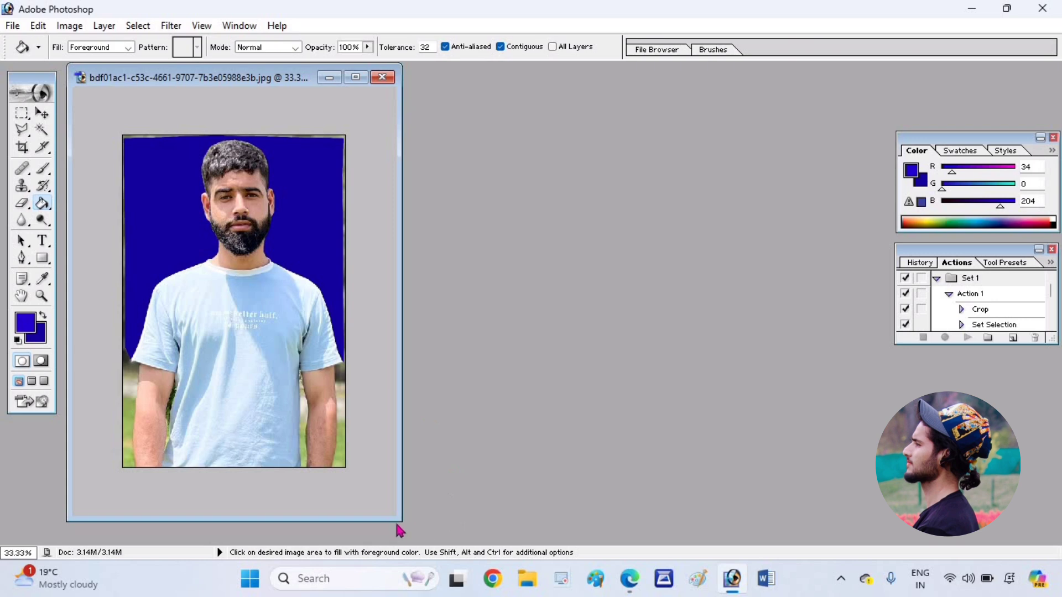
{"action": "left_click_drag", "start_coordinate": [400, 519], "coordinate": [313, 413]}
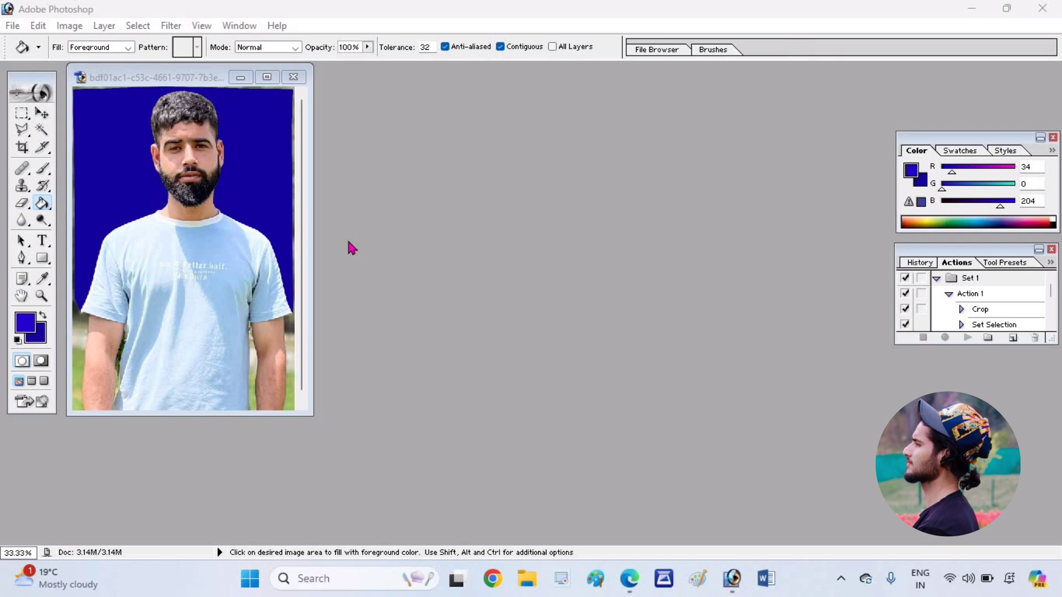
{"action": "left_click", "coordinate": [349, 243]}
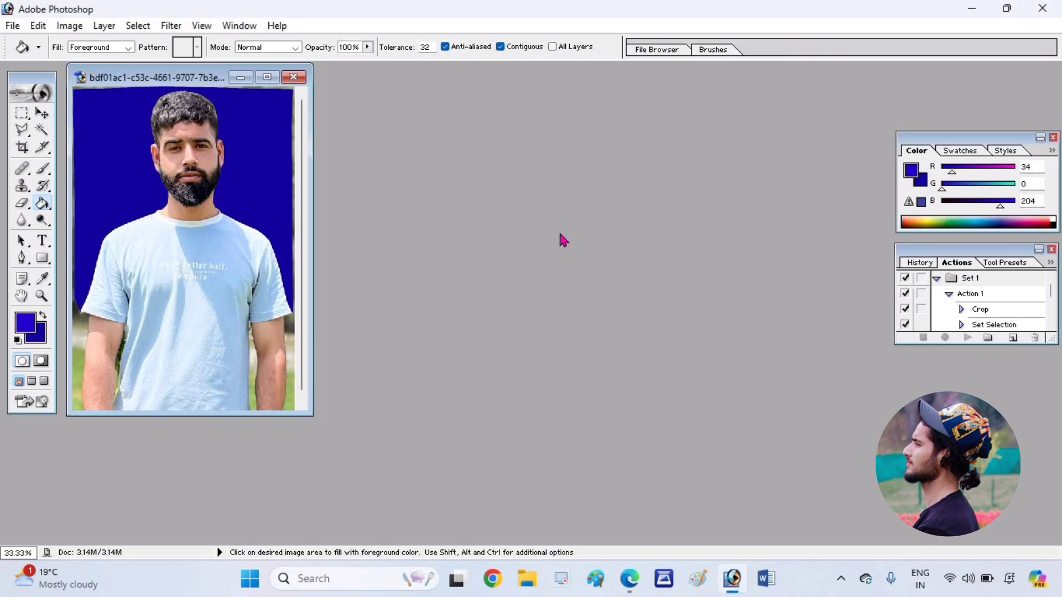
Step: Create a blank 4 x 6 inch, 300 pixels/inch document and move it beside the photo
{"action": "key", "text": "ctrl+n"}
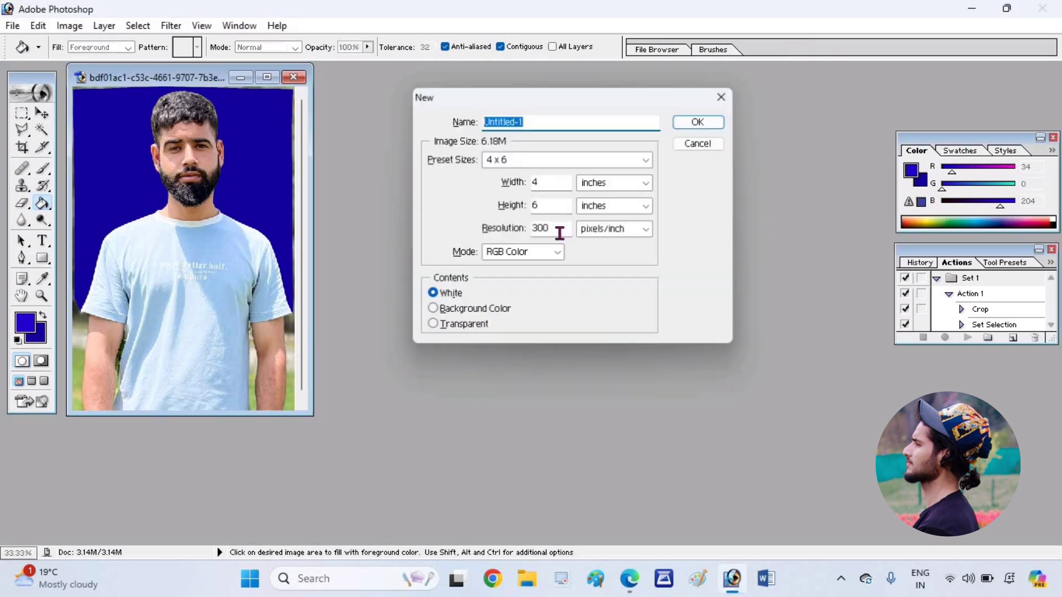
{"action": "left_click", "coordinate": [586, 160]}
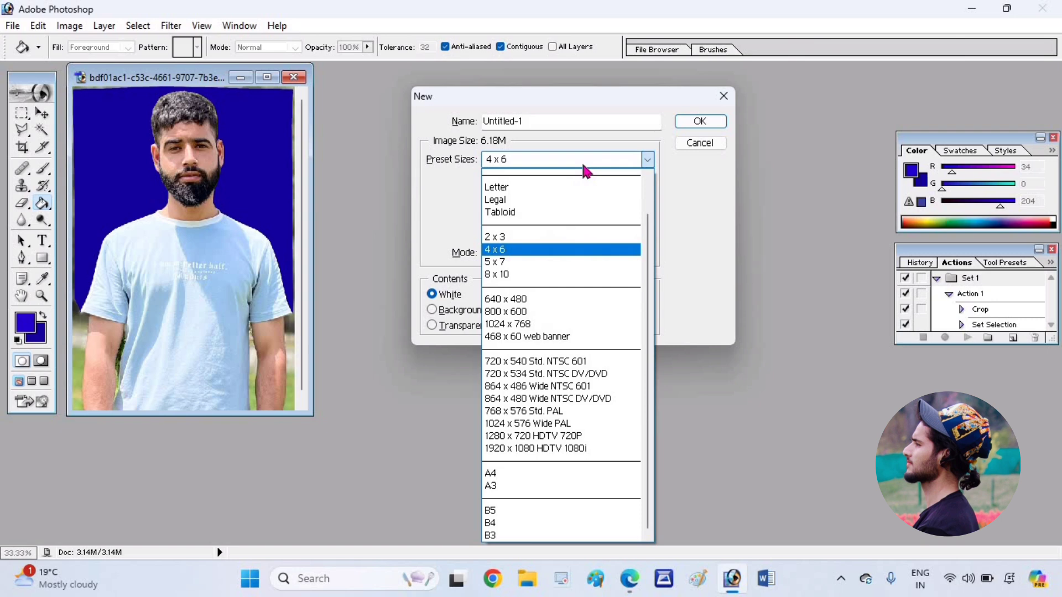
{"action": "left_click", "coordinate": [515, 250]}
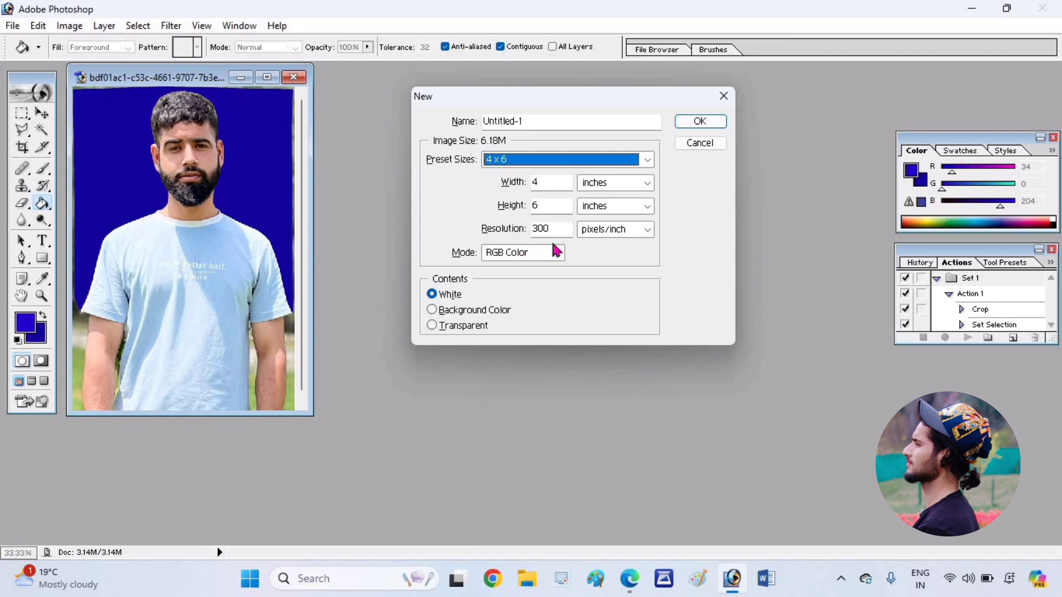
{"action": "left_click", "coordinate": [699, 122]}
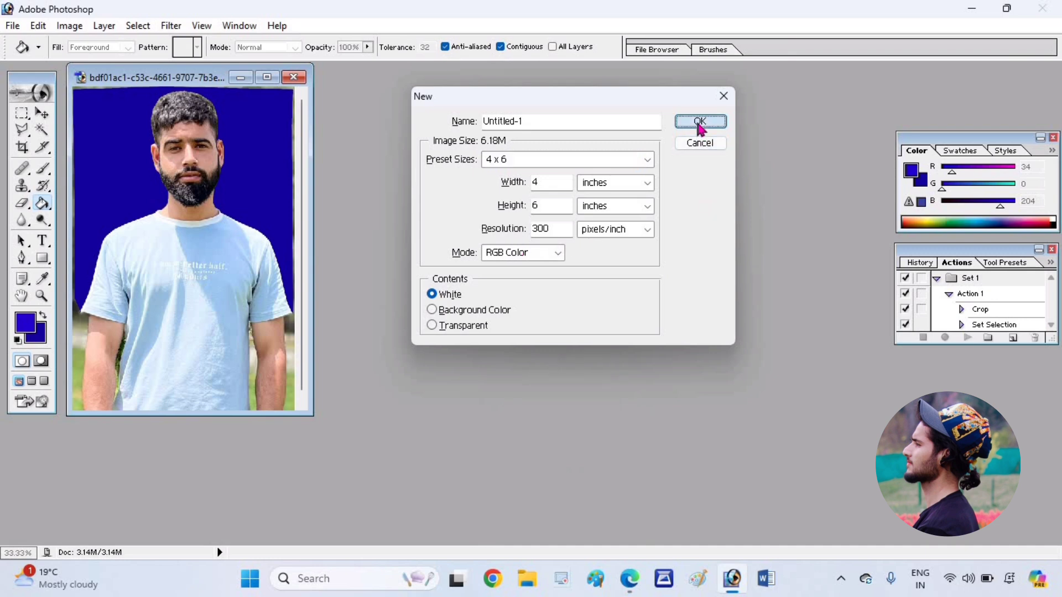
{"action": "left_click_drag", "start_coordinate": [172, 90], "coordinate": [484, 130]}
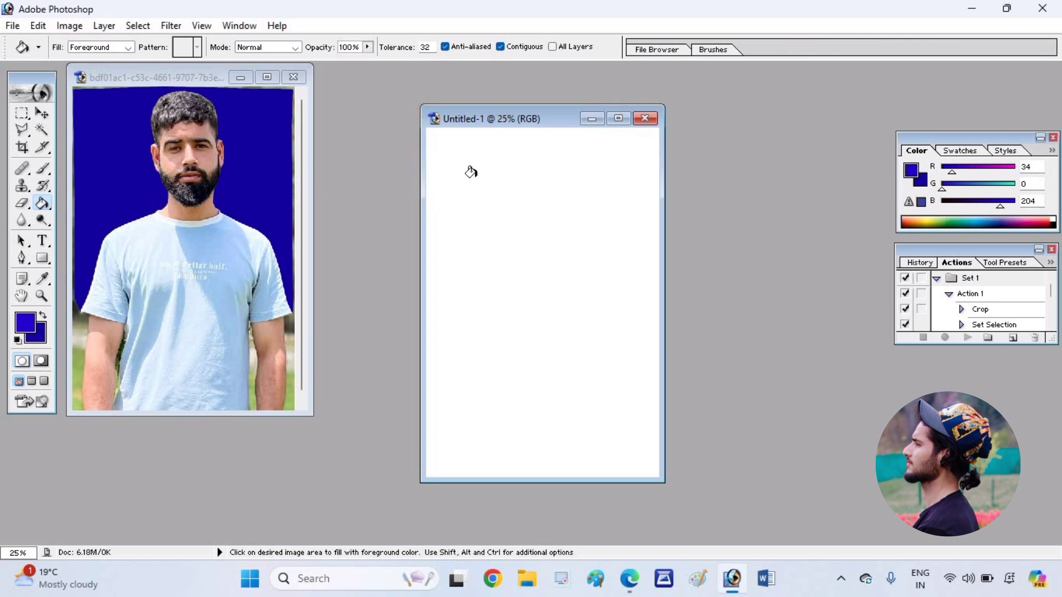
Step: Crop the head and shoulders to 1.3 × 1.6 in at 300 pixels/inch, then select all
{"action": "key", "text": "v"}
{"action": "left_click", "coordinate": [188, 164]}
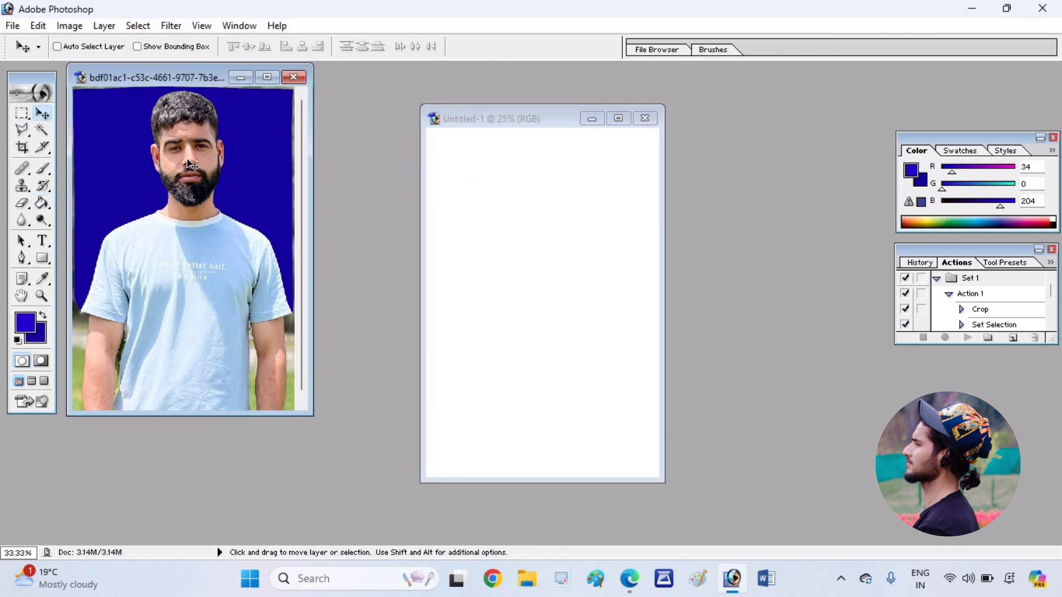
{"action": "left_click", "coordinate": [21, 148]}
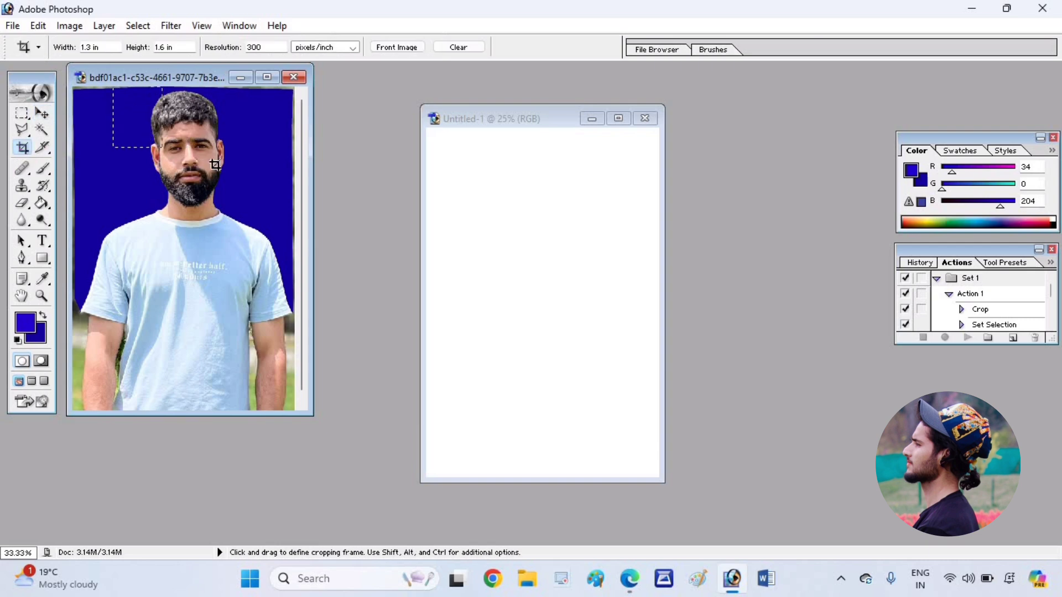
{"action": "left_click_drag", "start_coordinate": [215, 165], "coordinate": [305, 293]}
{"action": "left_click_drag", "start_coordinate": [242, 229], "coordinate": [231, 227]}
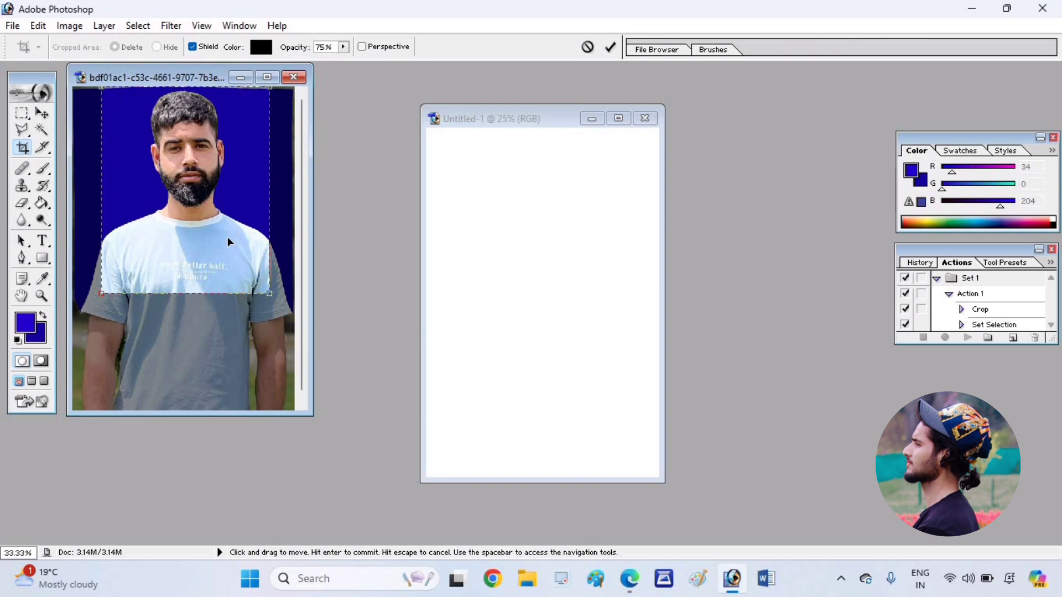
{"action": "left_click_drag", "start_coordinate": [269, 294], "coordinate": [261, 283]}
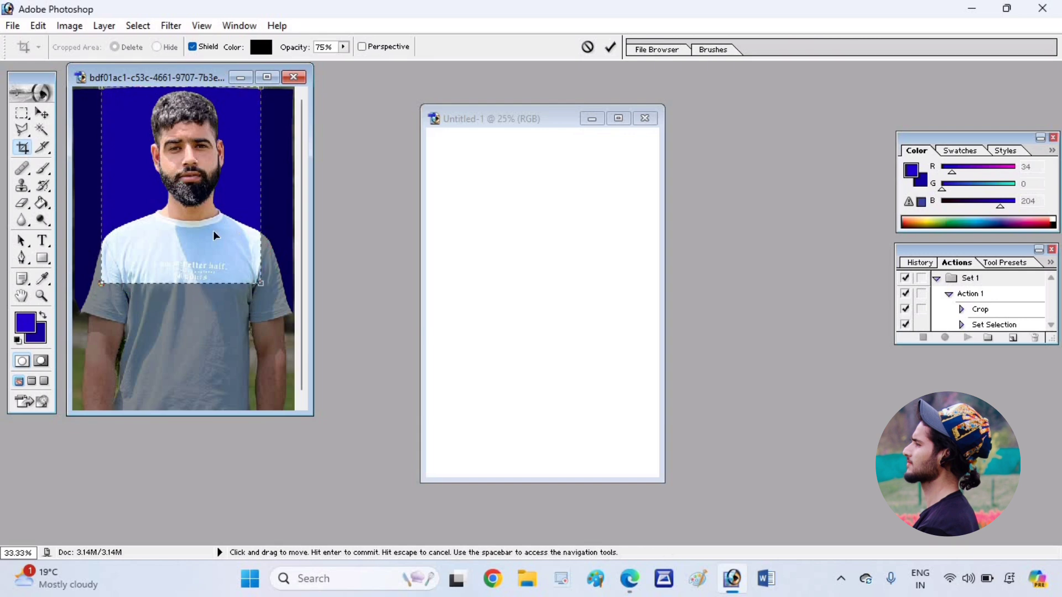
{"action": "left_click_drag", "start_coordinate": [213, 230], "coordinate": [220, 230]}
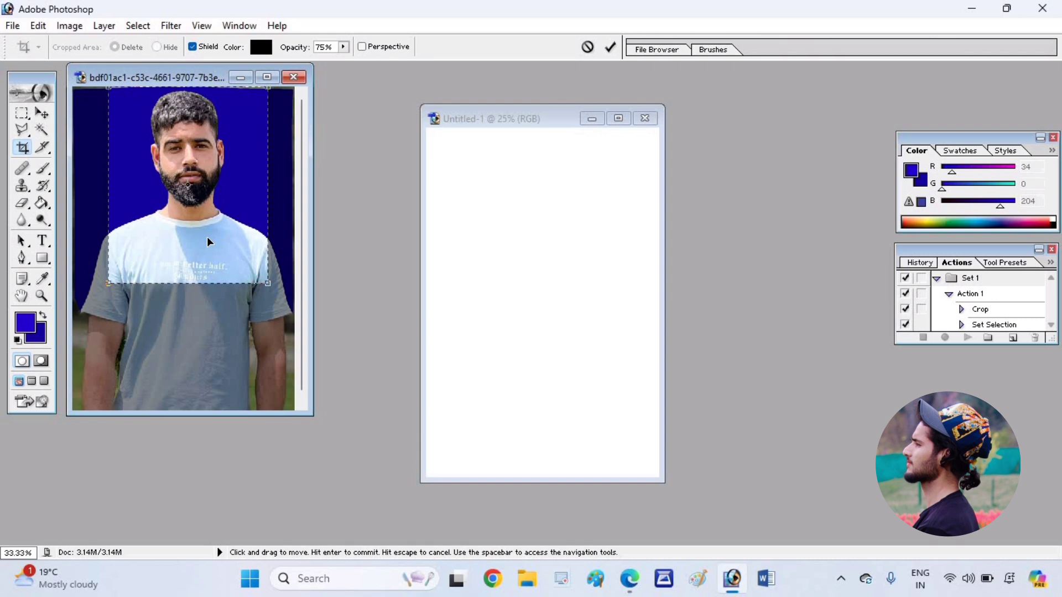
{"action": "key", "text": "Return"}
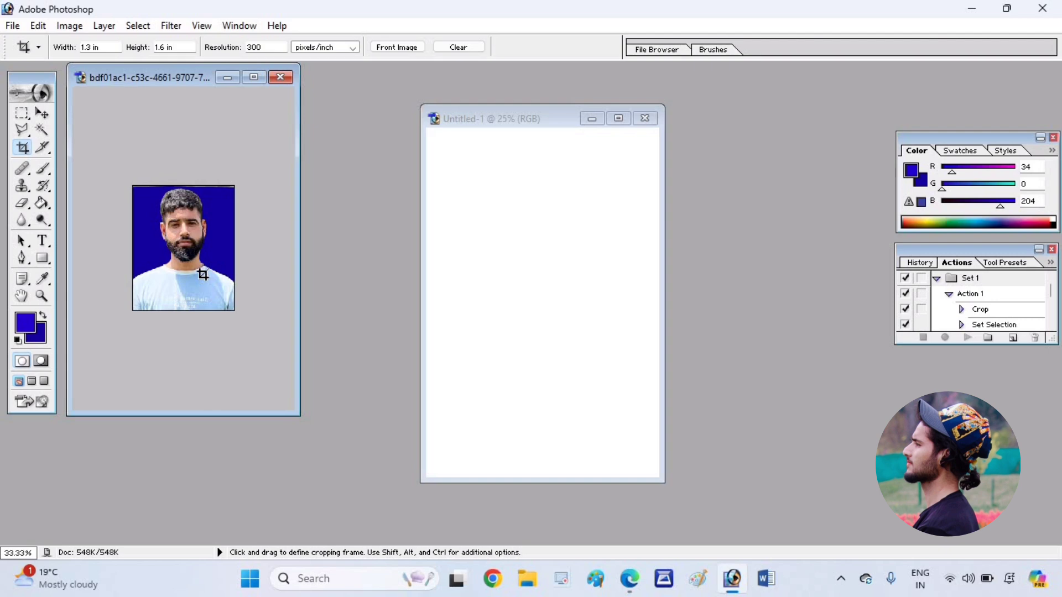
{"action": "key", "text": "ctrl+a"}
Step: Add a 3 px inside stroke in near-black (111014) around the photo
{"action": "left_click", "coordinate": [38, 26]}
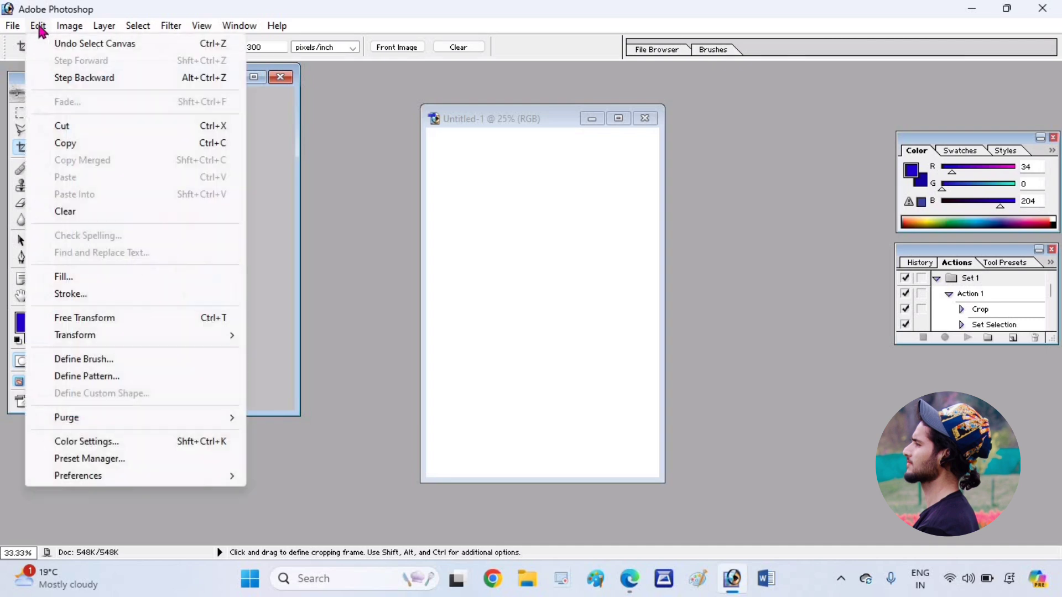
{"action": "left_click", "coordinate": [82, 297]}
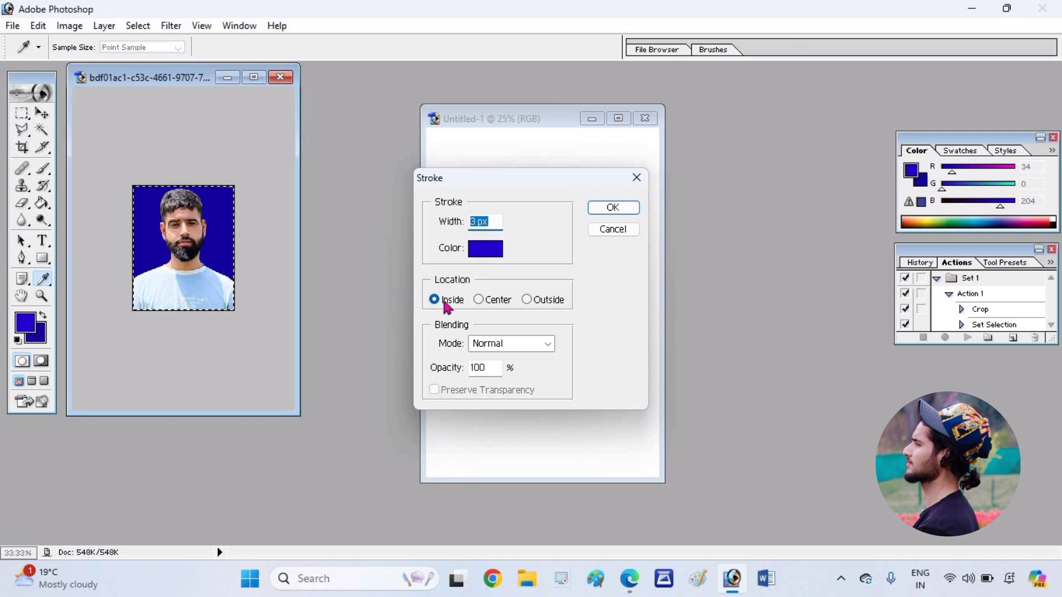
{"action": "left_click", "coordinate": [473, 257]}
{"action": "left_click", "coordinate": [531, 330]}
{"action": "left_click", "coordinate": [397, 372]}
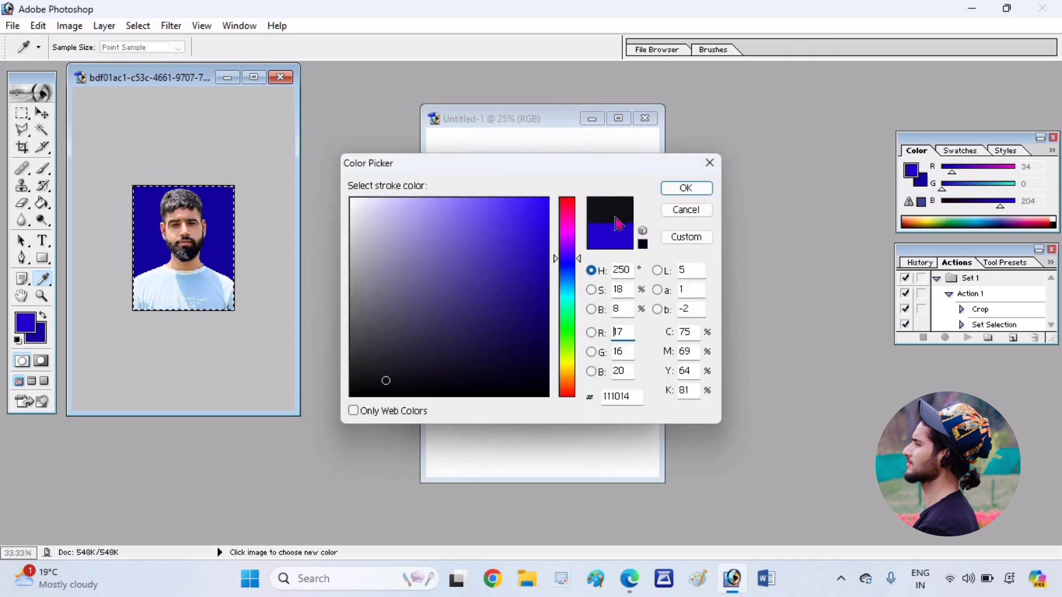
{"action": "left_click", "coordinate": [684, 189]}
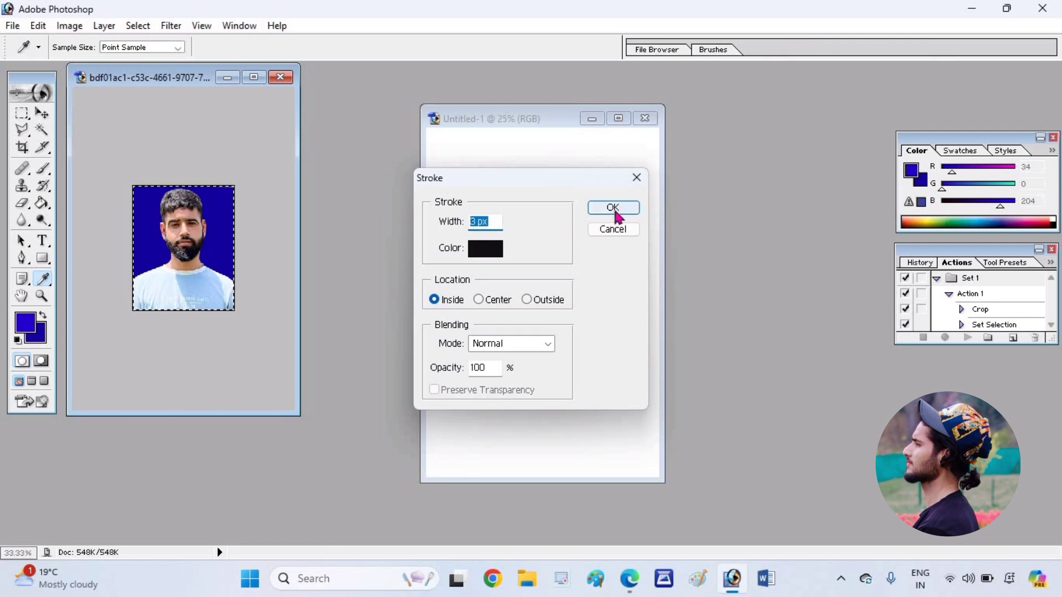
{"action": "left_click", "coordinate": [614, 210]}
{"action": "key", "text": "c"}
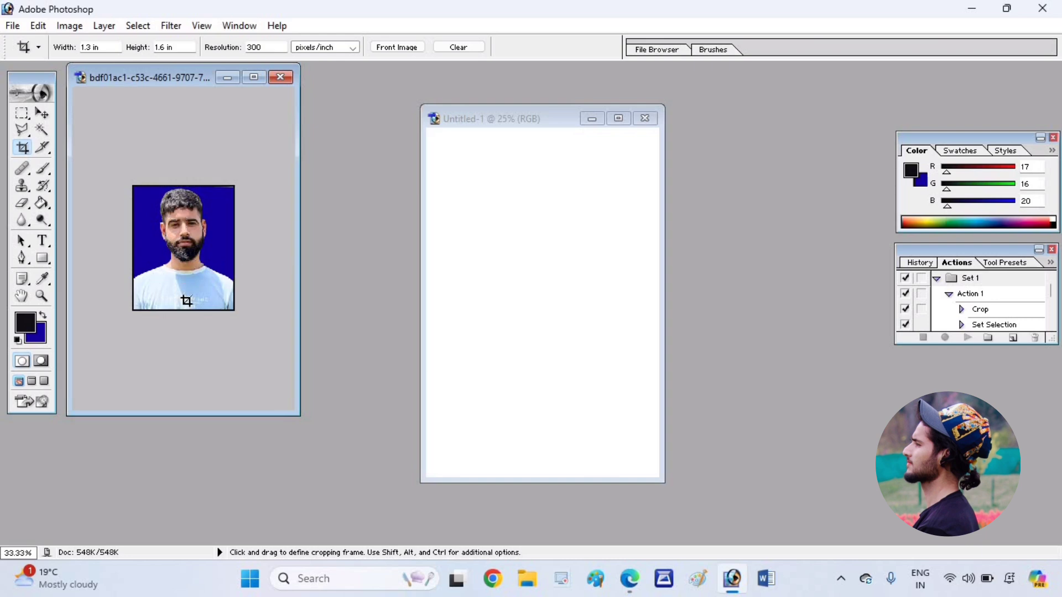
Step: Copy the whole photo, paste it into Untitled-1, and move it to the top-left corner
{"action": "key", "text": "ctrl"}
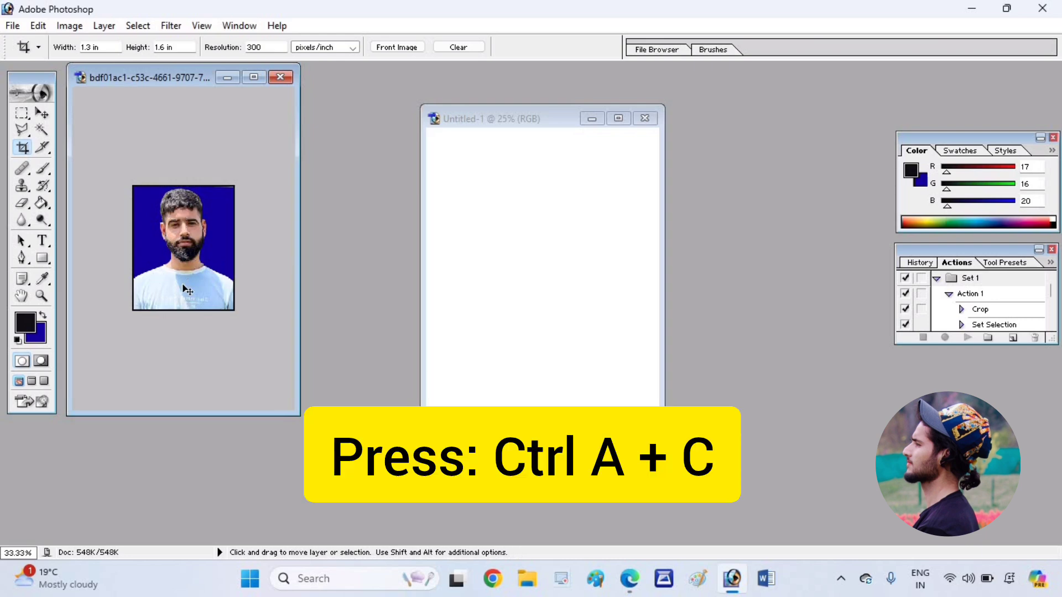
{"action": "key", "text": "ctrl+a"}
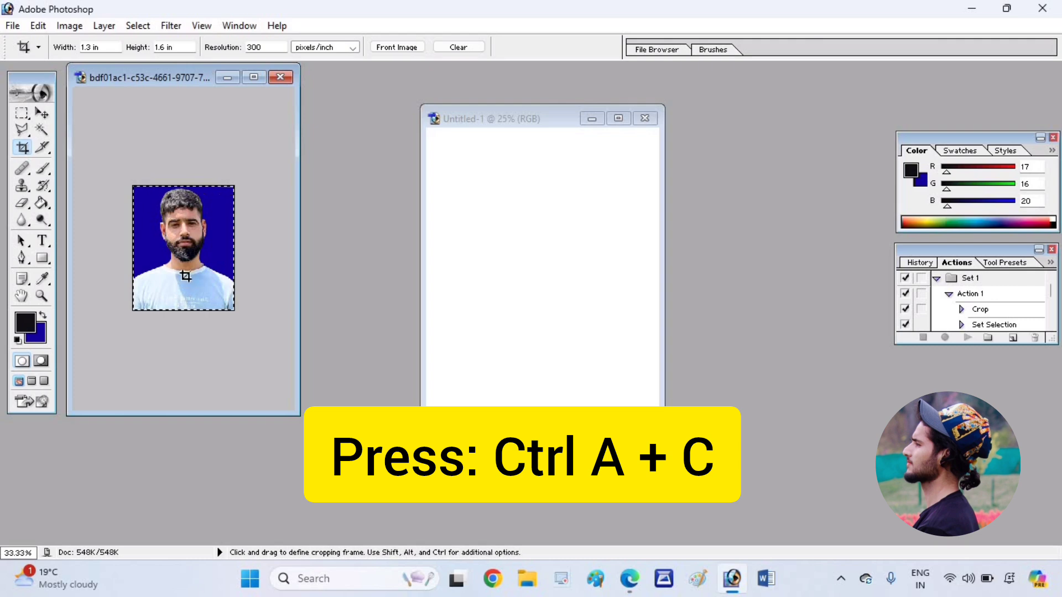
{"action": "key", "text": "ctrl+c"}
{"action": "left_click", "coordinate": [521, 288]}
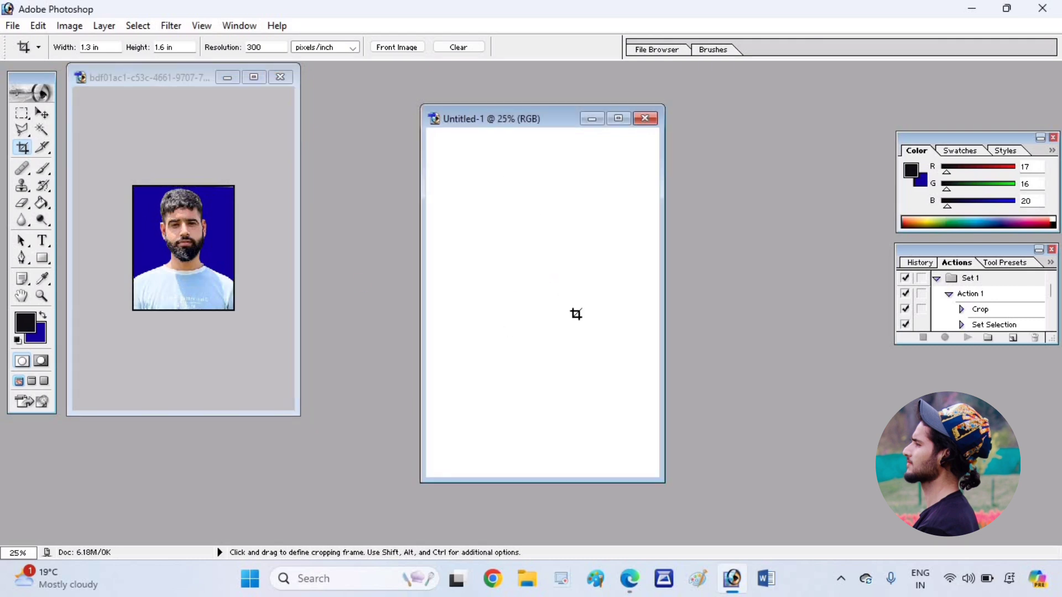
{"action": "key", "text": "ctrl+v"}
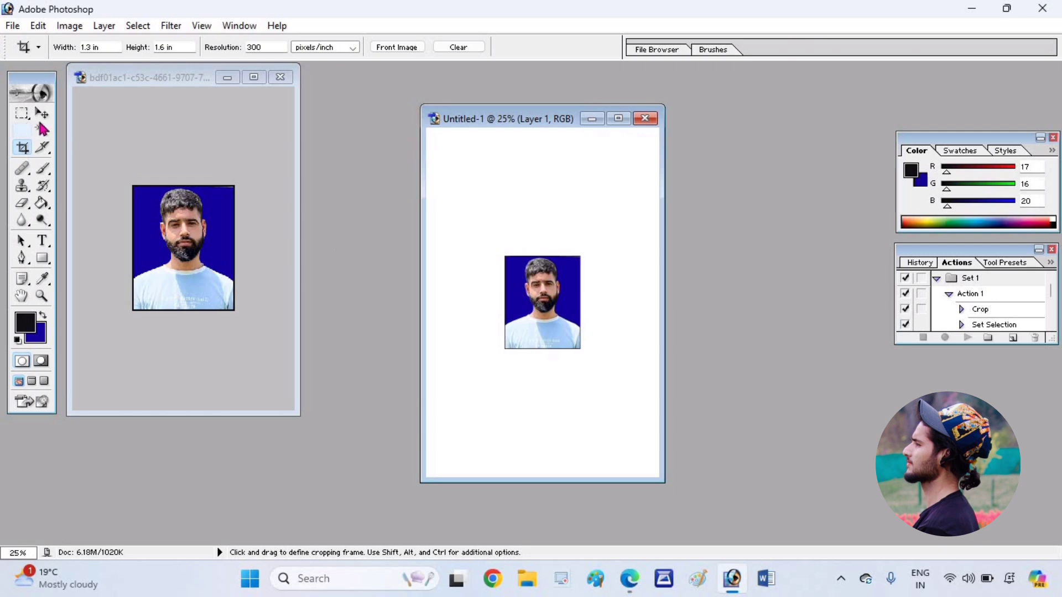
{"action": "left_click", "coordinate": [45, 117]}
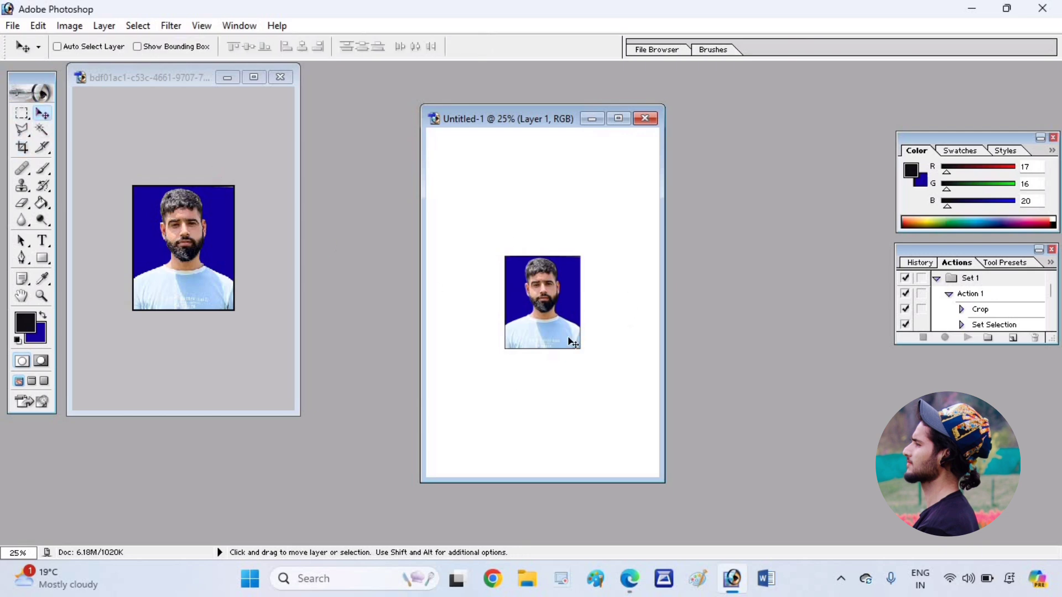
{"action": "left_click_drag", "start_coordinate": [545, 286], "coordinate": [473, 171]}
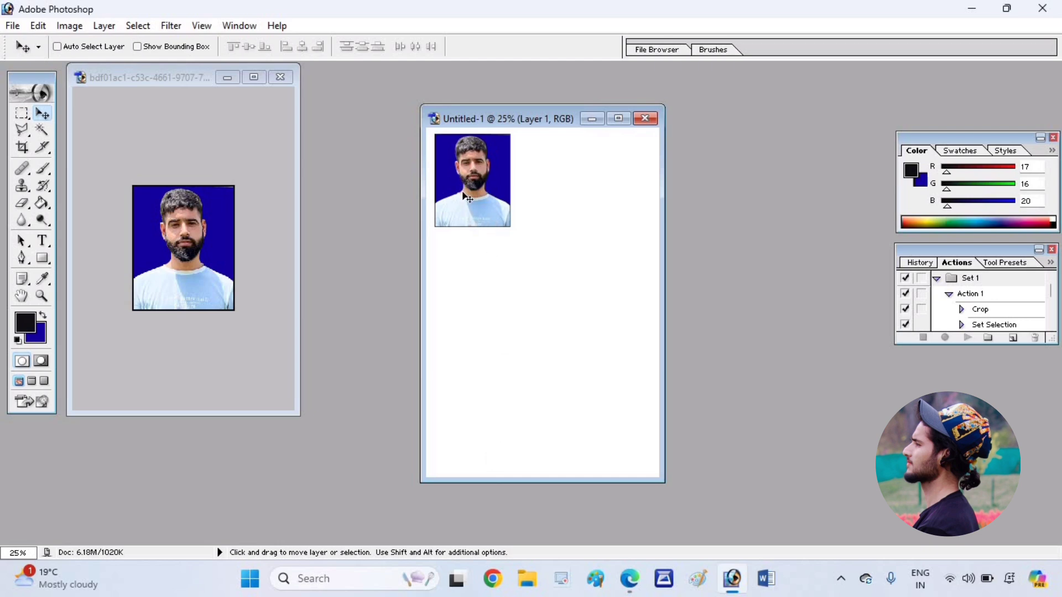
Step: Scale the pasted photo down from its corner, then enlarge it slightly to about 108%
{"action": "key", "text": "ctrl+t"}
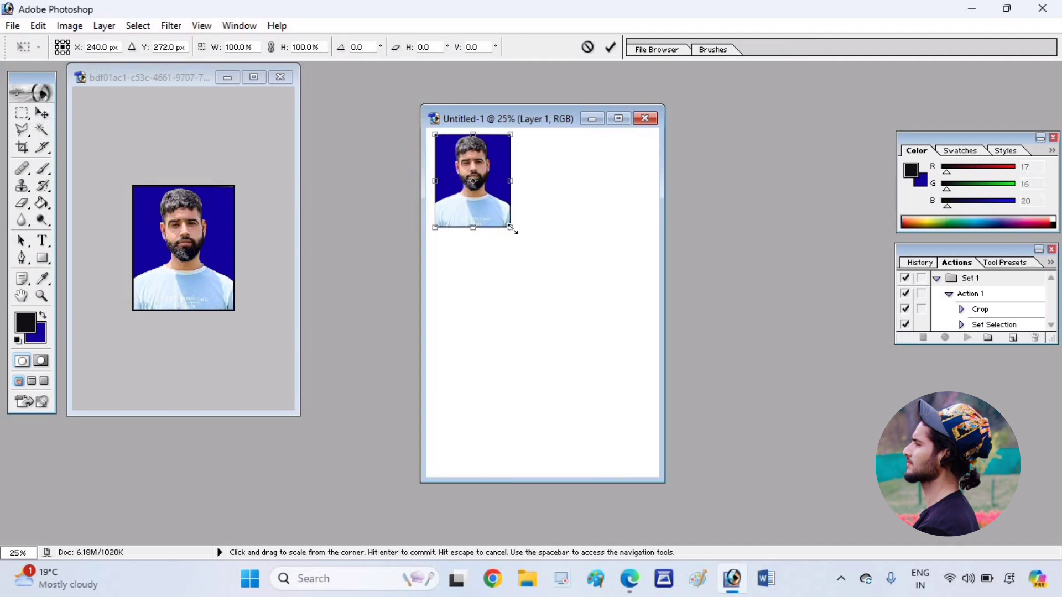
{"action": "mouse_move", "coordinate": [512, 229]}
{"action": "left_mouse_down"}
{"action": "mouse_move", "coordinate": [535, 236]}
{"action": "mouse_move", "coordinate": [479, 215]}
{"action": "mouse_move", "coordinate": [494, 208]}
{"action": "left_mouse_up"}
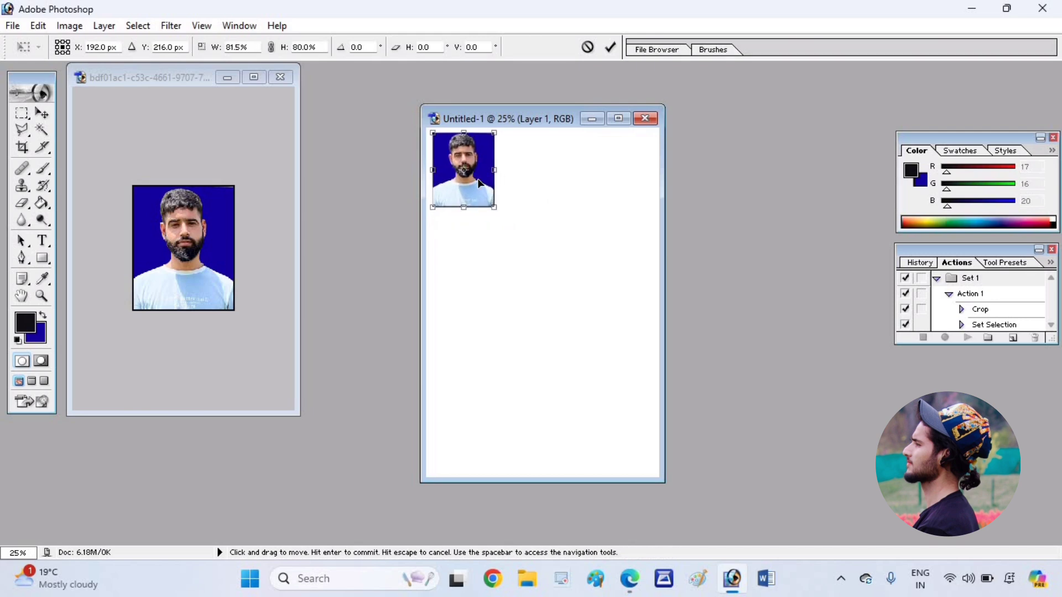
{"action": "key", "text": "Return"}
{"action": "key", "text": "ctrl+t"}
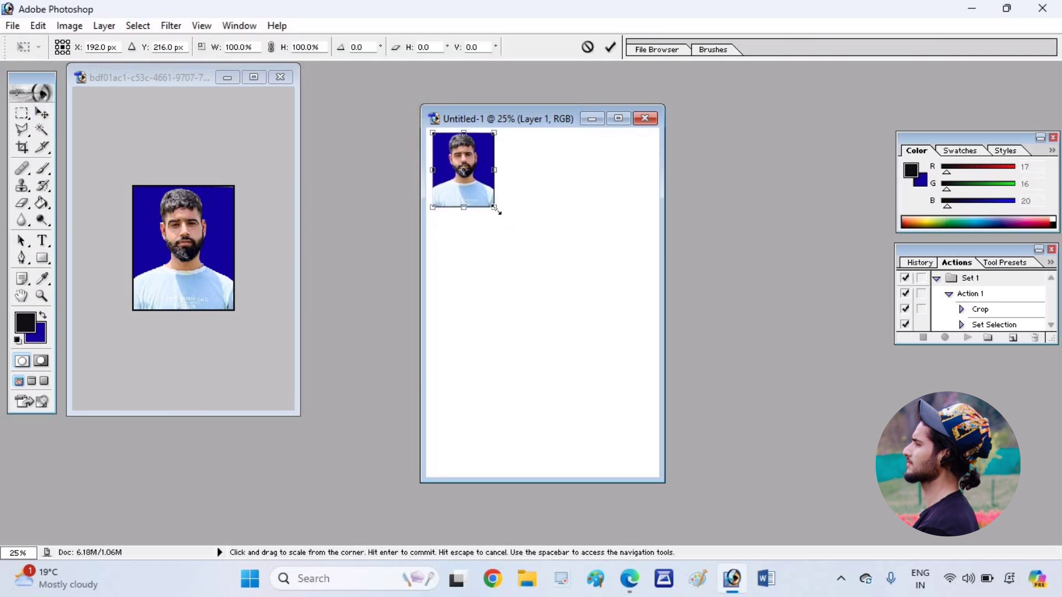
{"action": "left_click_drag", "start_coordinate": [495, 208], "coordinate": [501, 215]}
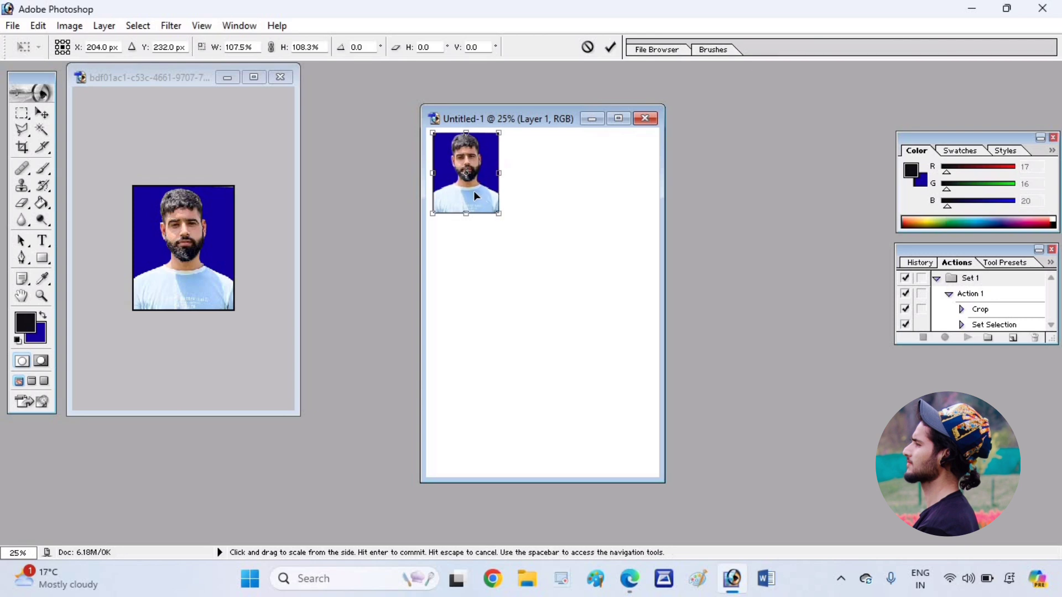
{"action": "key", "text": "Return"}
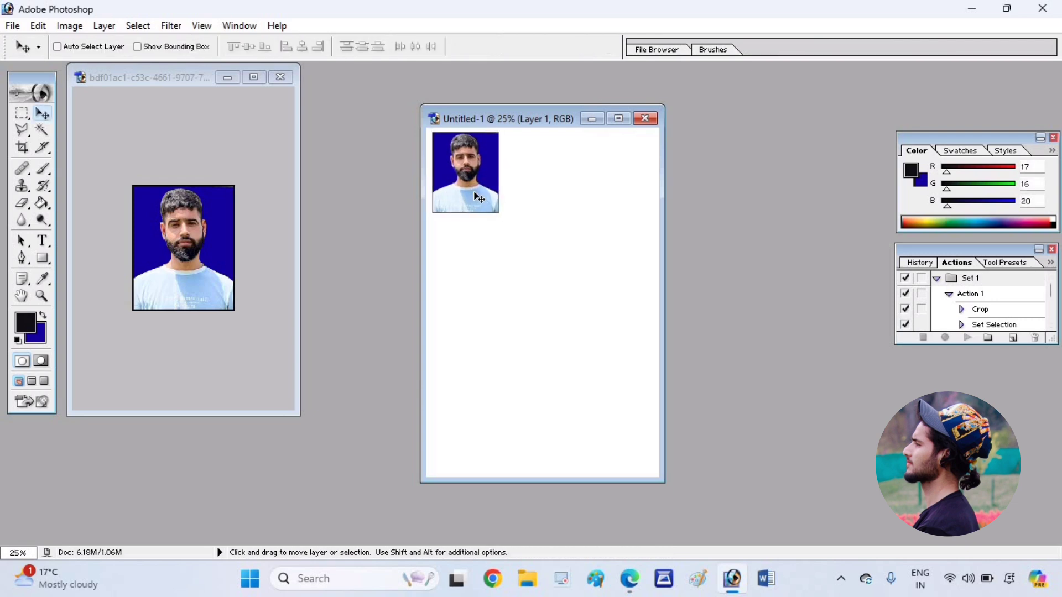
Step: Alt-drag photo copies to complete the three-photo top row and start the second row
{"action": "left_click_drag", "start_coordinate": [477, 197], "coordinate": [521, 186]}
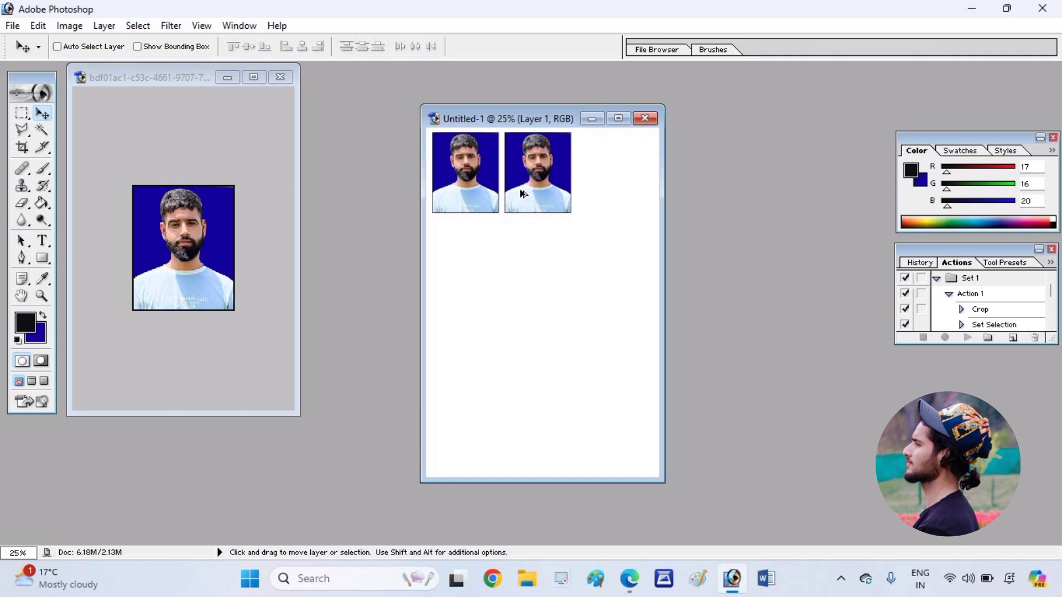
{"action": "key", "text": "alt"}
{"action": "mouse_move", "coordinate": [525, 176]}
{"action": "left_mouse_down"}
{"action": "mouse_move", "coordinate": [600, 174]}
{"action": "mouse_move", "coordinate": [581, 185]}
{"action": "left_mouse_up"}
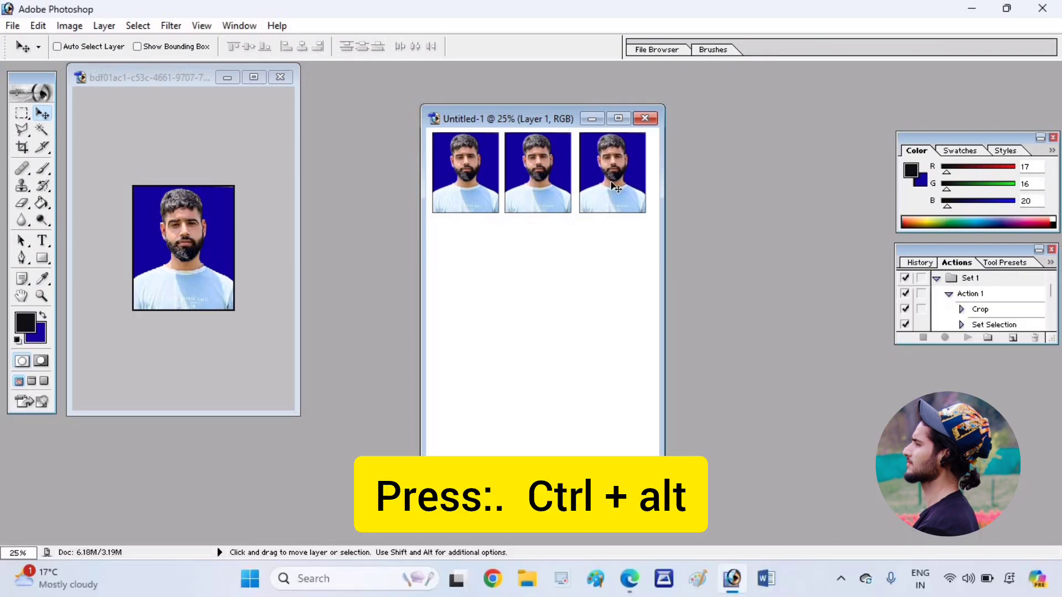
{"action": "left_click_drag", "start_coordinate": [616, 180], "coordinate": [614, 269]}
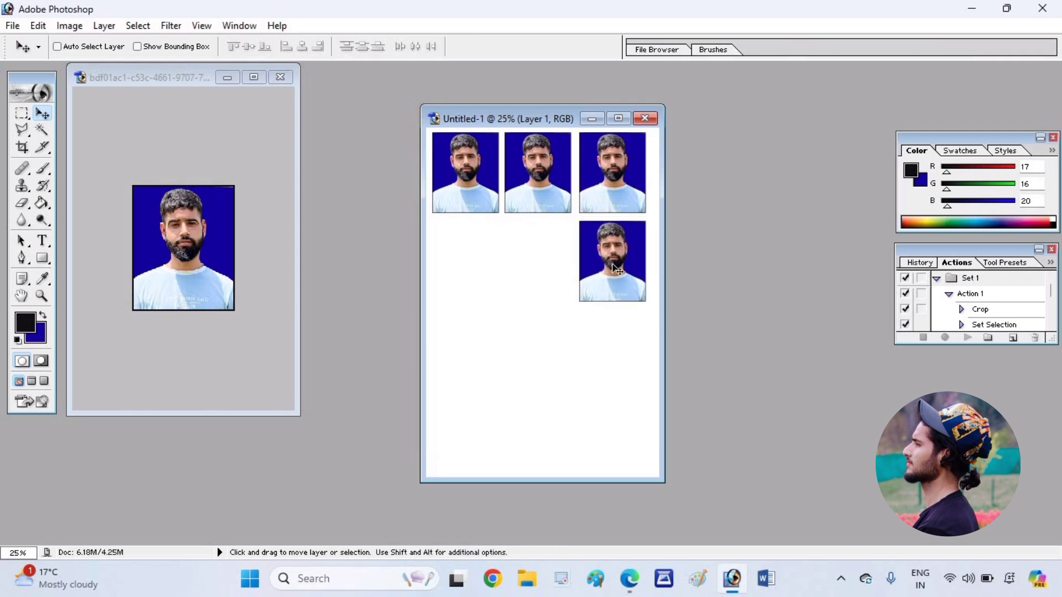
{"action": "mouse_move", "coordinate": [615, 270]}
{"action": "left_mouse_down"}
{"action": "mouse_move", "coordinate": [442, 271]}
{"action": "mouse_move", "coordinate": [462, 268]}
{"action": "left_mouse_up"}
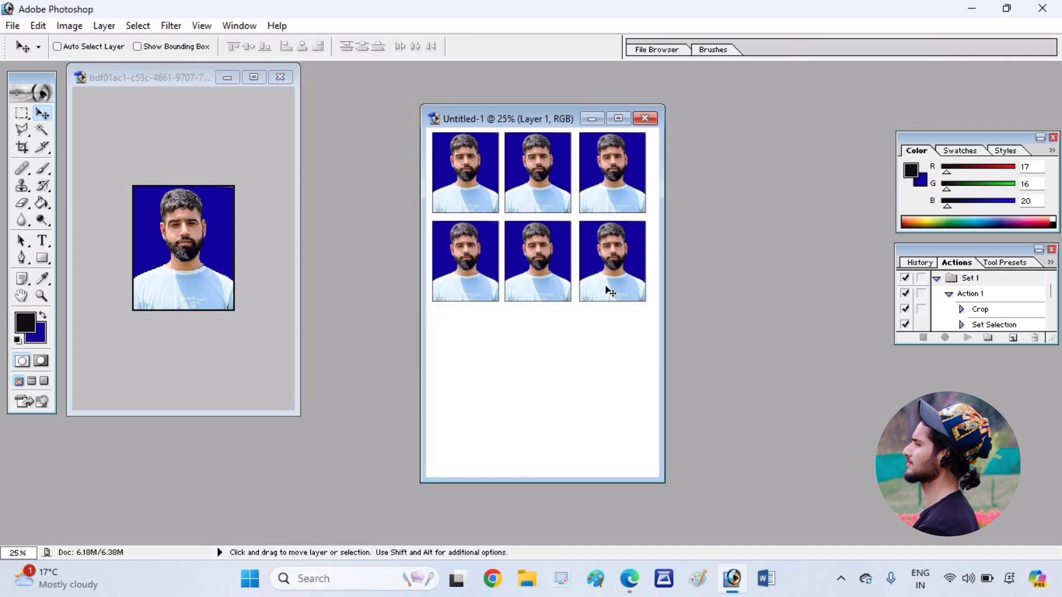
Step: Start the third row with a photo copy, nudged into alignment with arrow keys
{"action": "left_click_drag", "start_coordinate": [475, 263], "coordinate": [477, 350]}
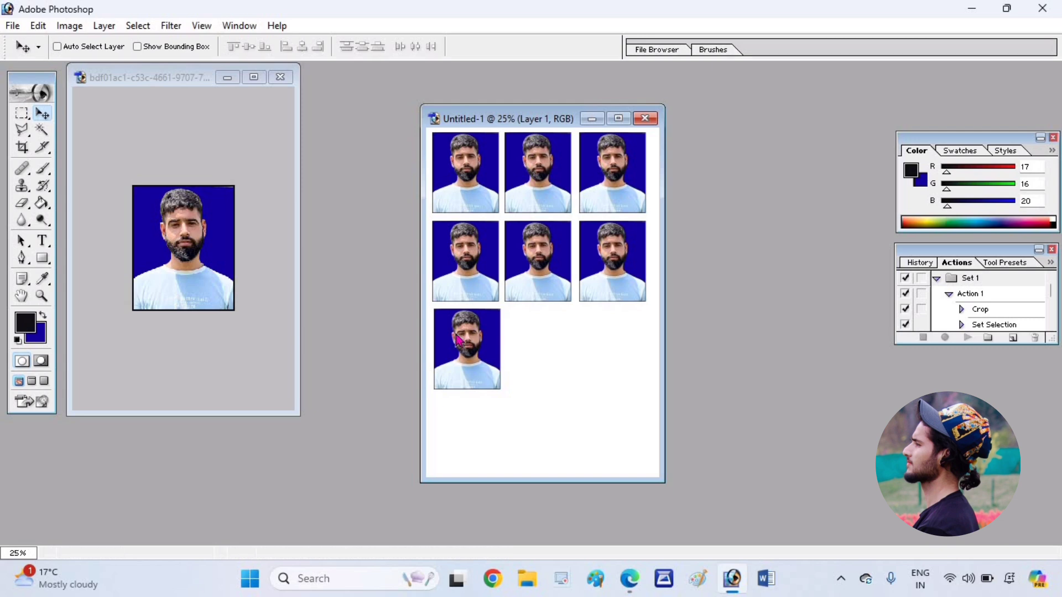
{"action": "key", "text": "Left"}
{"action": "key", "text": "Left"}
{"action": "key", "text": "Up"}
{"action": "key", "text": "Up"}
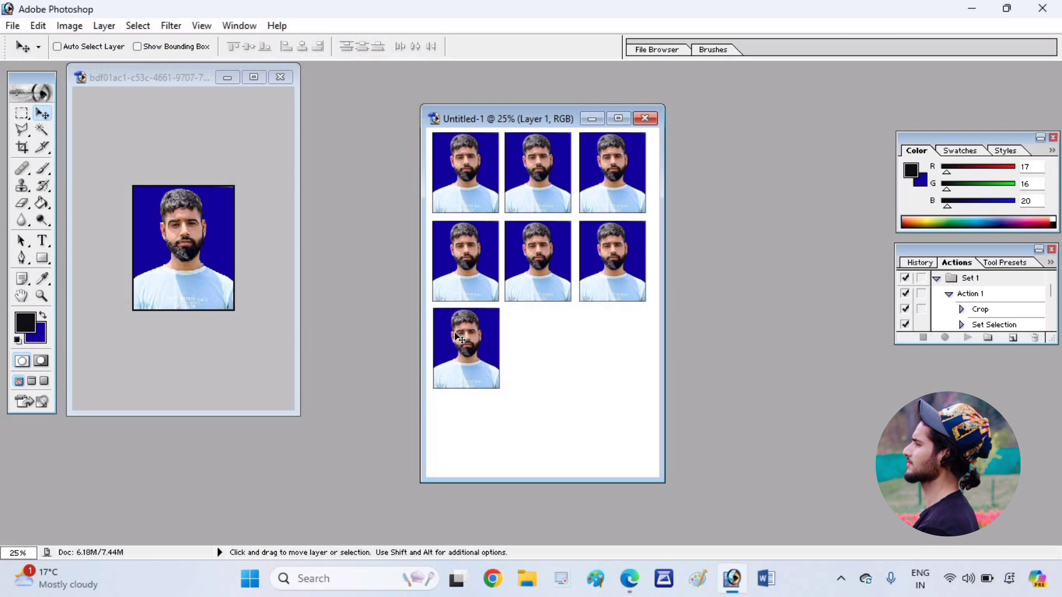
{"action": "key", "text": "Left"}
{"action": "key", "text": "Left"}
{"action": "key", "text": "Down"}
{"action": "key", "text": "Right"}
{"action": "key", "text": "Right"}
{"action": "key", "text": "Up"}
Step: Fill the remaining third- and fourth-row slots with aligned copies, undoing one accidental move
{"action": "left_click_drag", "start_coordinate": [456, 333], "coordinate": [492, 334]}
{"action": "left_click_drag", "start_coordinate": [529, 335], "coordinate": [598, 331]}
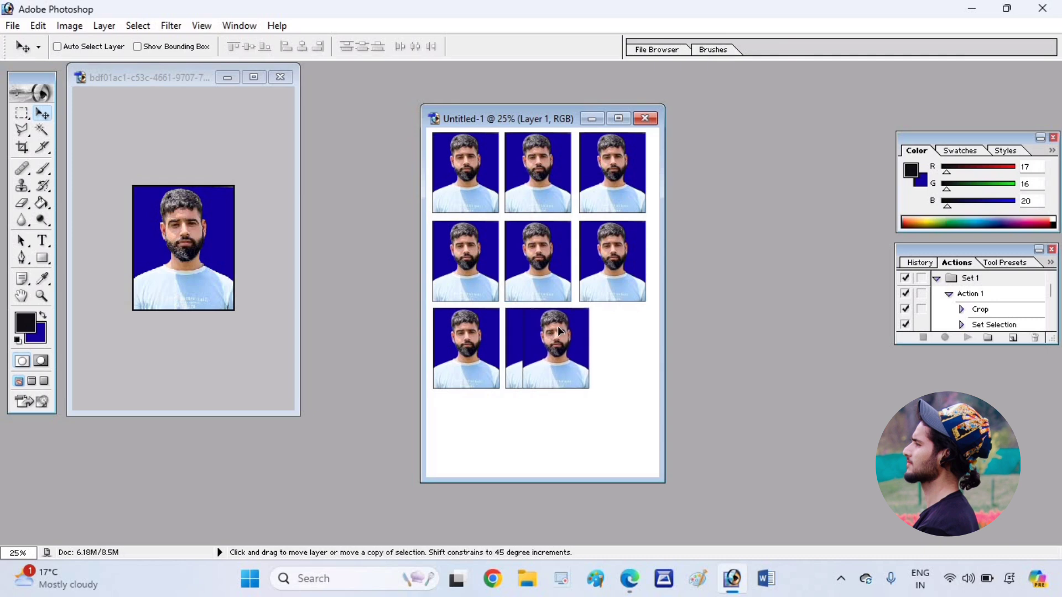
{"action": "key", "text": "shift+Right"}
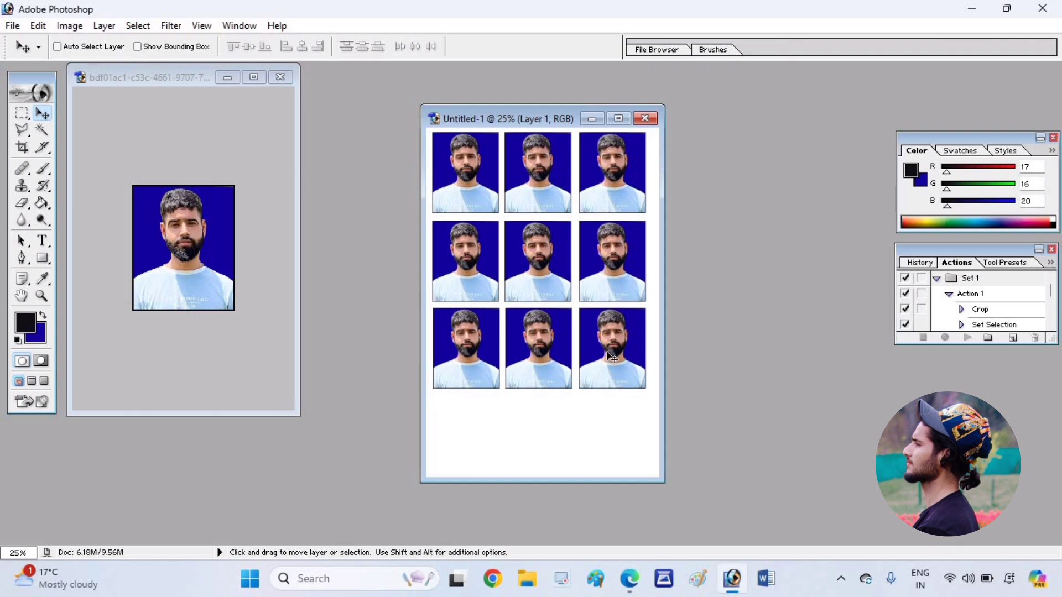
{"action": "left_click_drag", "start_coordinate": [611, 357], "coordinate": [622, 412]}
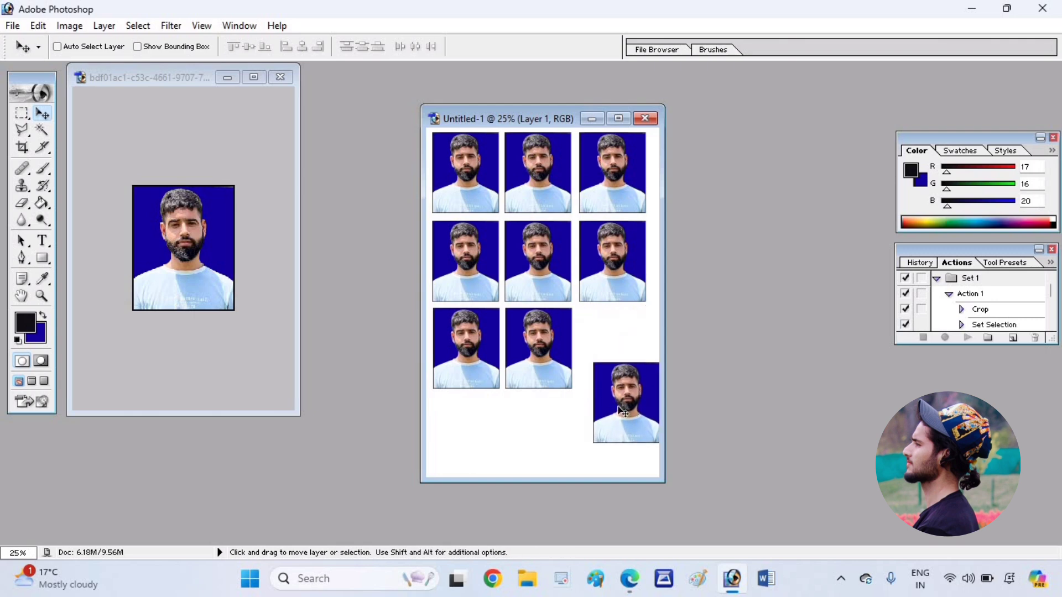
{"action": "key", "text": "ctrl+z"}
{"action": "mouse_move", "coordinate": [591, 349]}
{"action": "left_mouse_down"}
{"action": "mouse_move", "coordinate": [604, 402]}
{"action": "mouse_move", "coordinate": [590, 419]}
{"action": "left_mouse_up"}
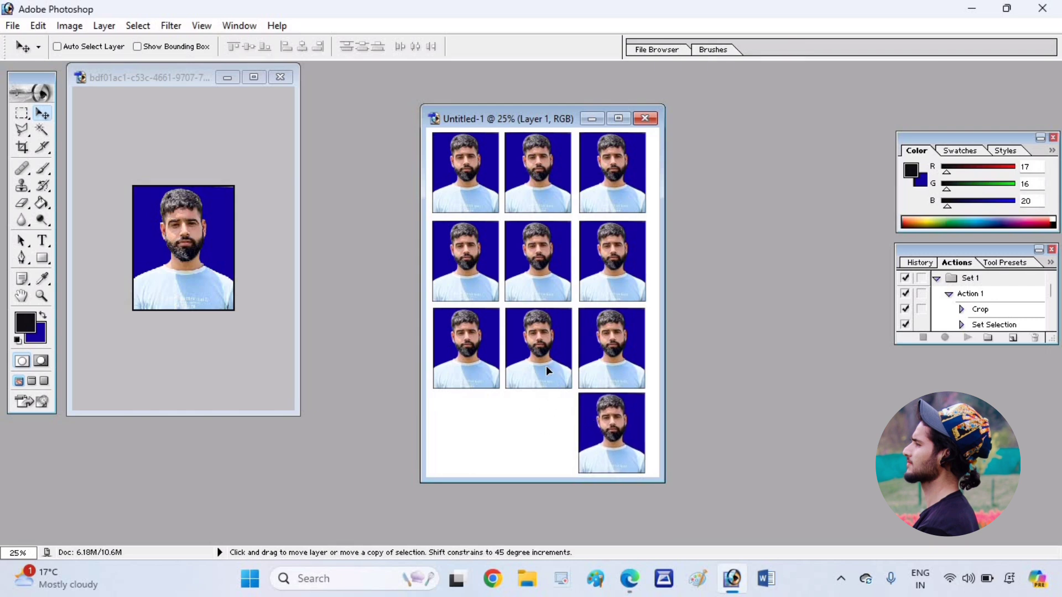
{"action": "mouse_move", "coordinate": [546, 367]}
{"action": "left_mouse_down"}
{"action": "mouse_move", "coordinate": [544, 442]}
{"action": "mouse_move", "coordinate": [466, 432]}
{"action": "mouse_move", "coordinate": [460, 418]}
{"action": "left_mouse_up"}
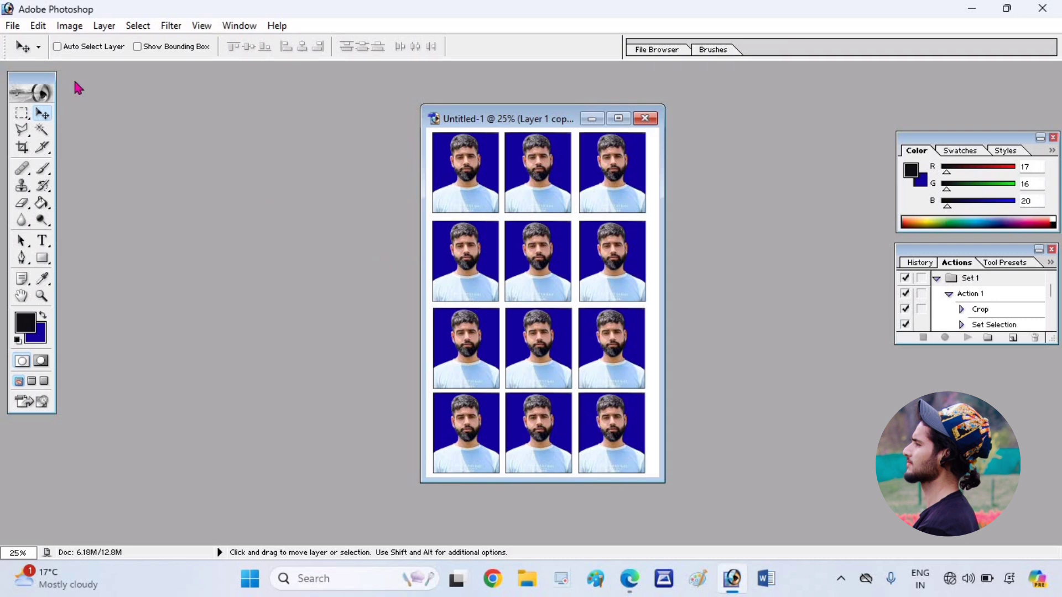
Step: Save the sheet to the Desktop in JPEG format as Untitled-1 copy.jpg
{"action": "left_click", "coordinate": [12, 25]}
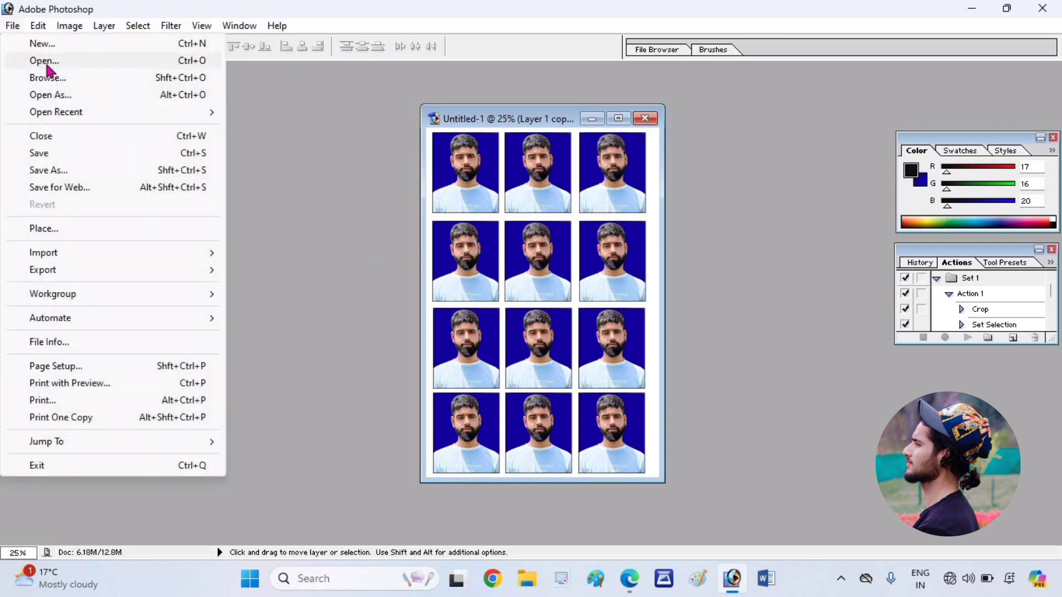
{"action": "left_click", "coordinate": [41, 154]}
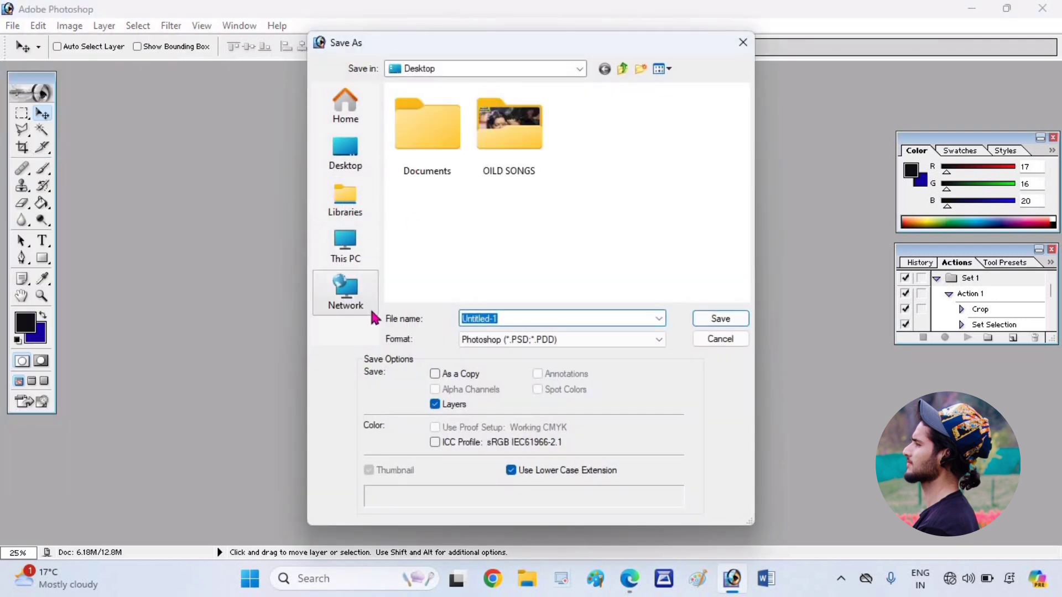
{"action": "left_click", "coordinate": [350, 149]}
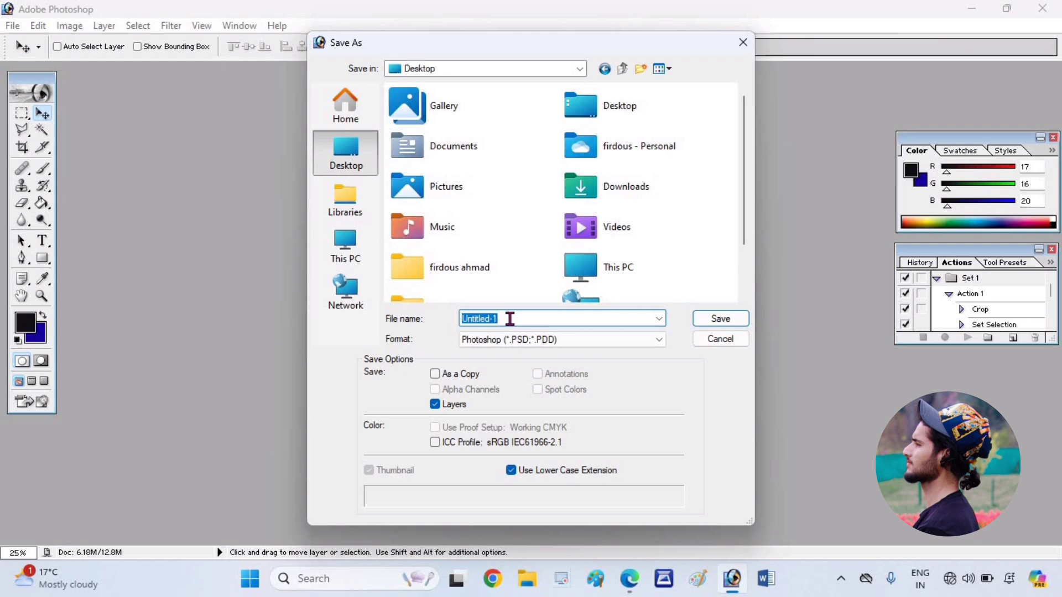
{"action": "left_click", "coordinate": [537, 341]}
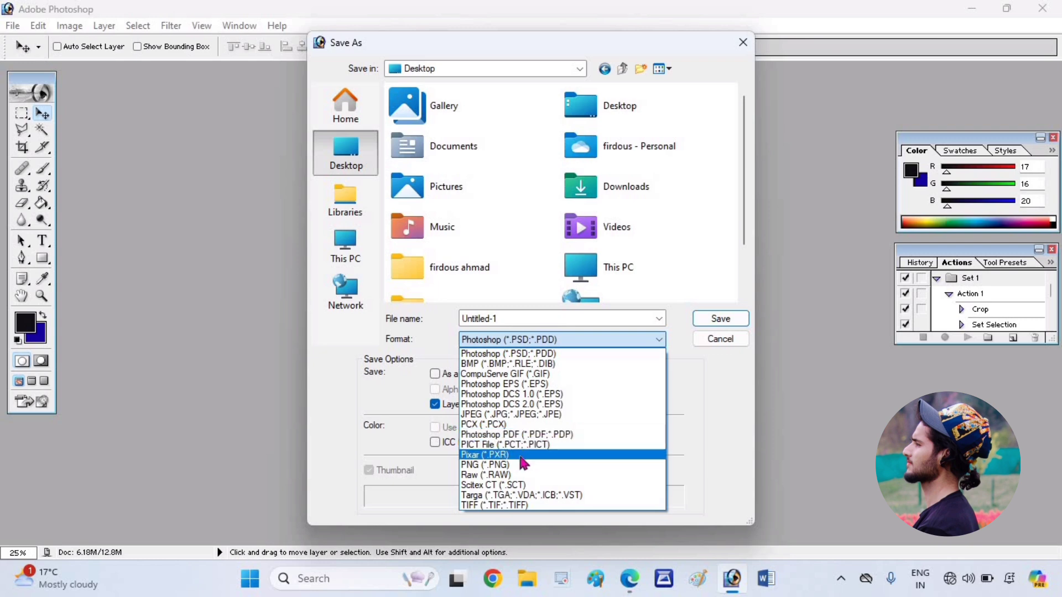
{"action": "left_click", "coordinate": [539, 415]}
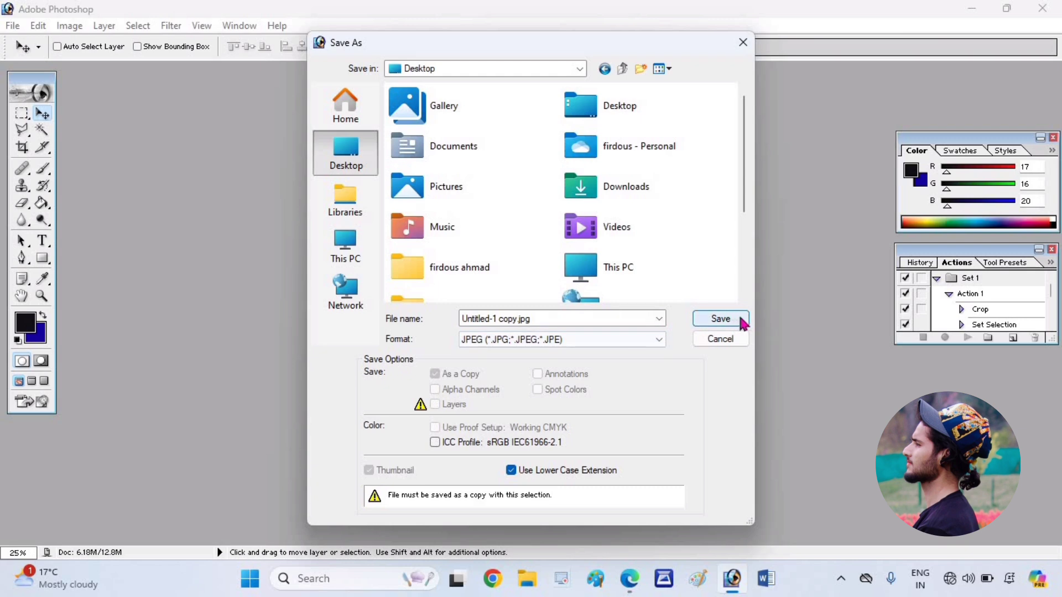
{"action": "left_click", "coordinate": [722, 319]}
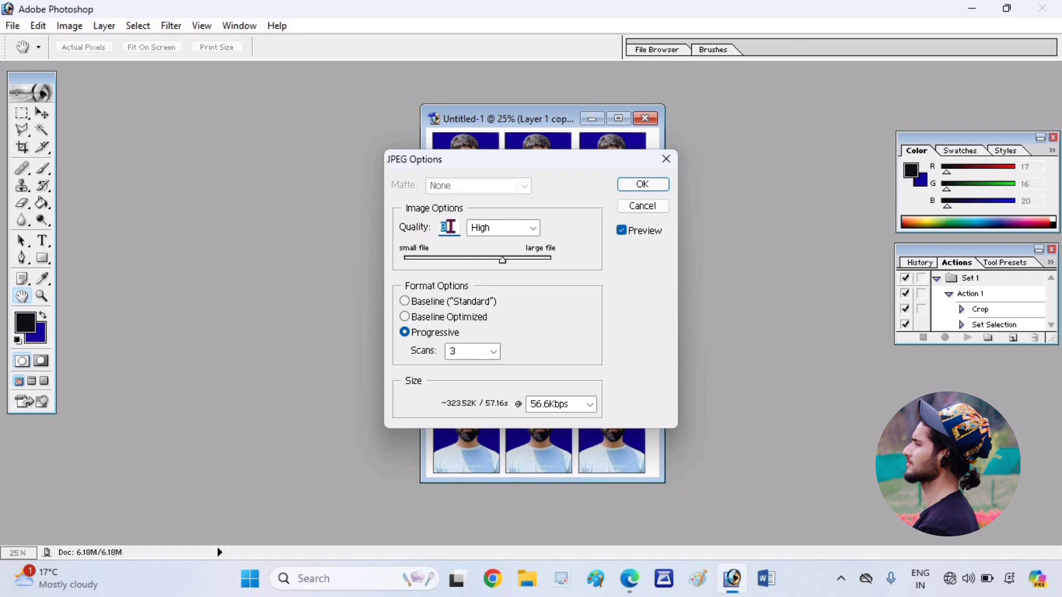
Step: Keep the JPEG quality at High (8) and confirm to write the file
{"action": "left_click", "coordinate": [525, 228]}
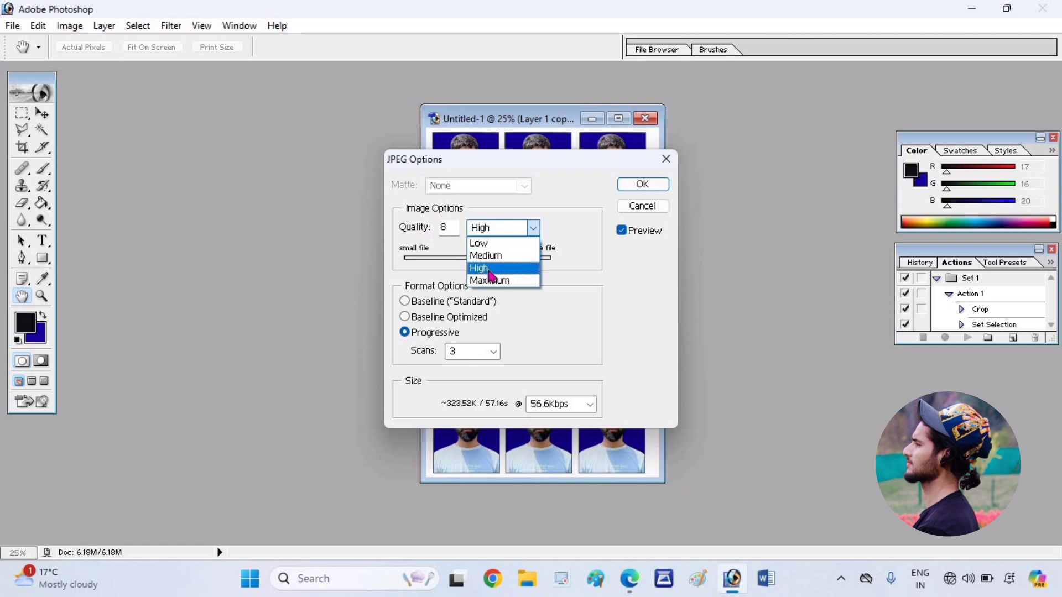
{"action": "left_click", "coordinate": [487, 269]}
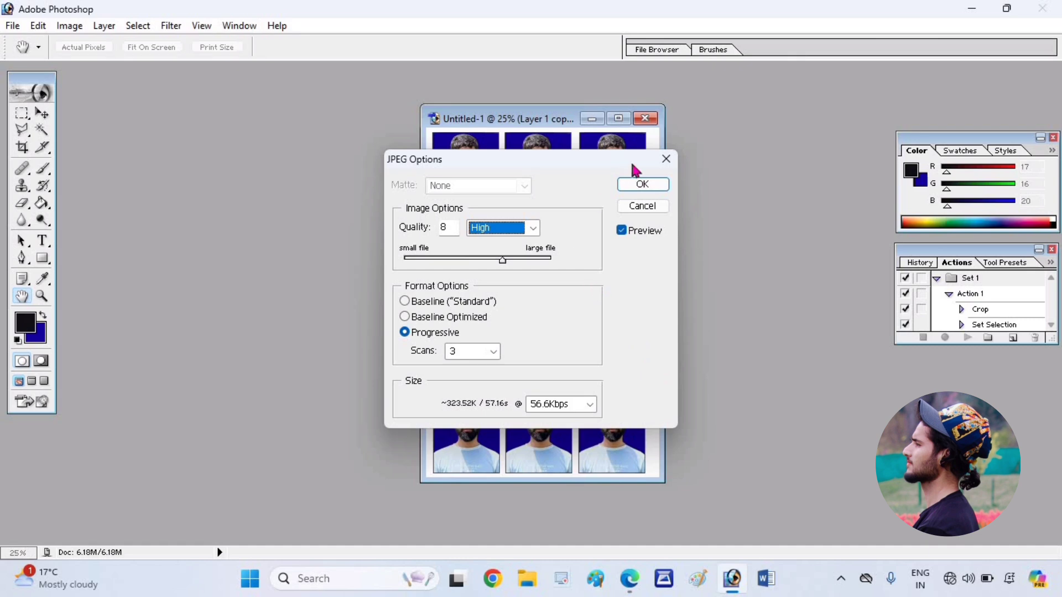
{"action": "left_click", "coordinate": [643, 184]}
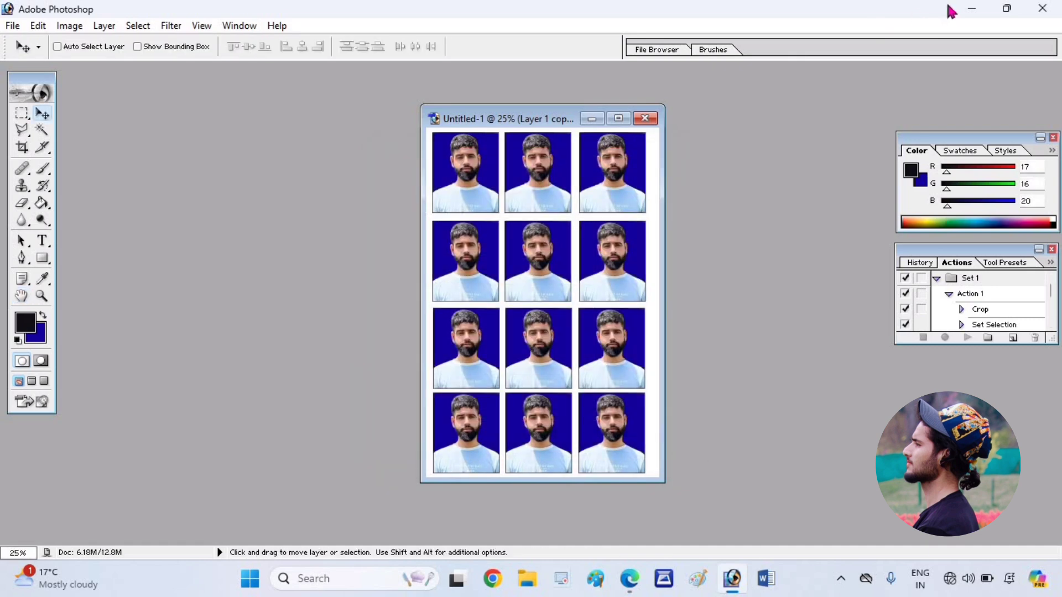
Step: Minimize Photoshop, refresh the desktop, and open Untitled-1 copy in Paint
{"action": "left_click", "coordinate": [971, 8]}
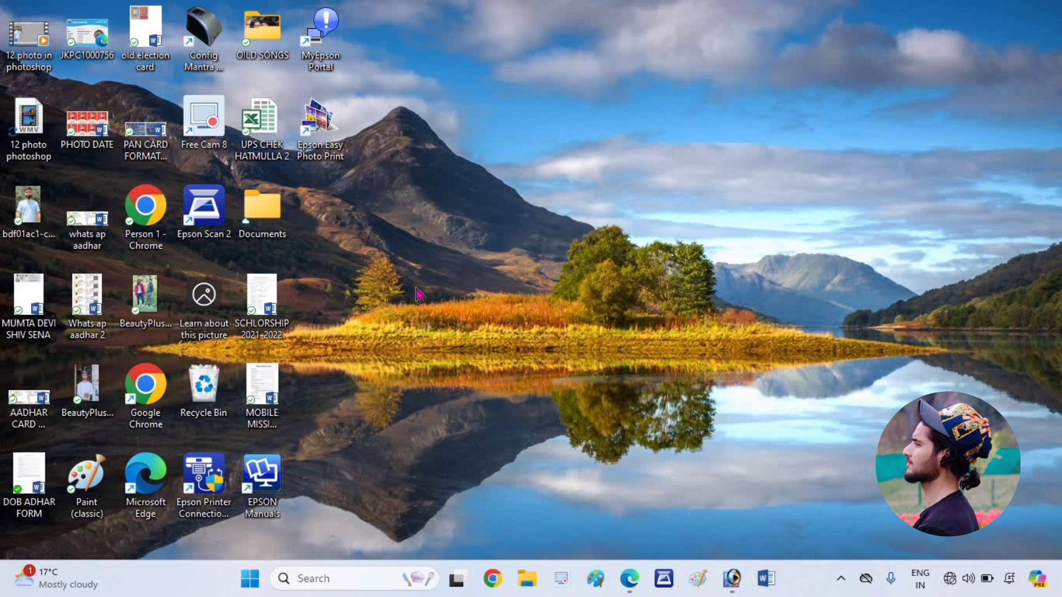
{"action": "right_click", "coordinate": [514, 94]}
{"action": "left_click", "coordinate": [574, 165]}
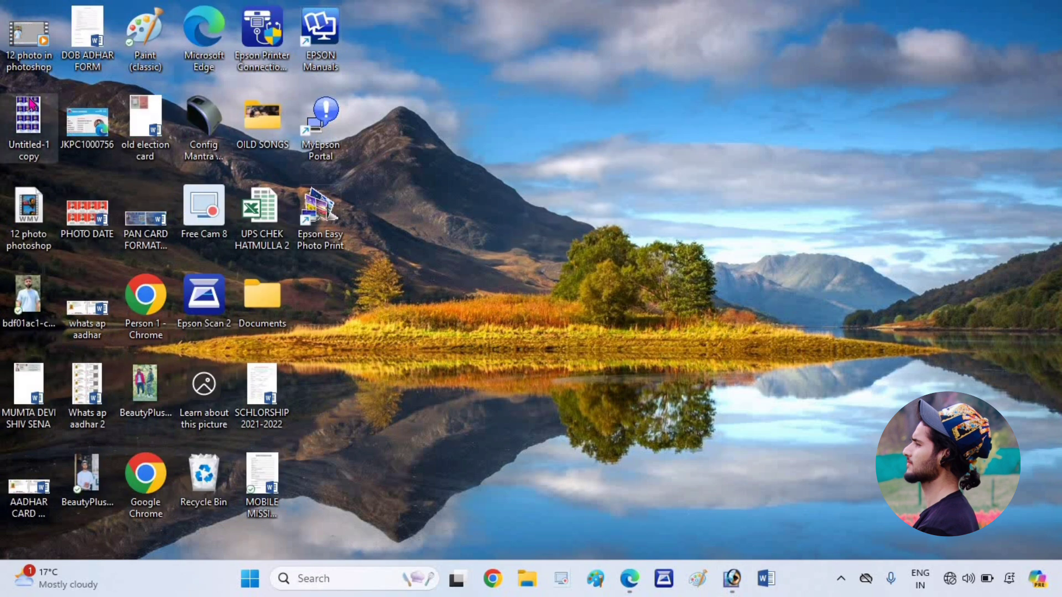
{"action": "double_click", "coordinate": [39, 127]}
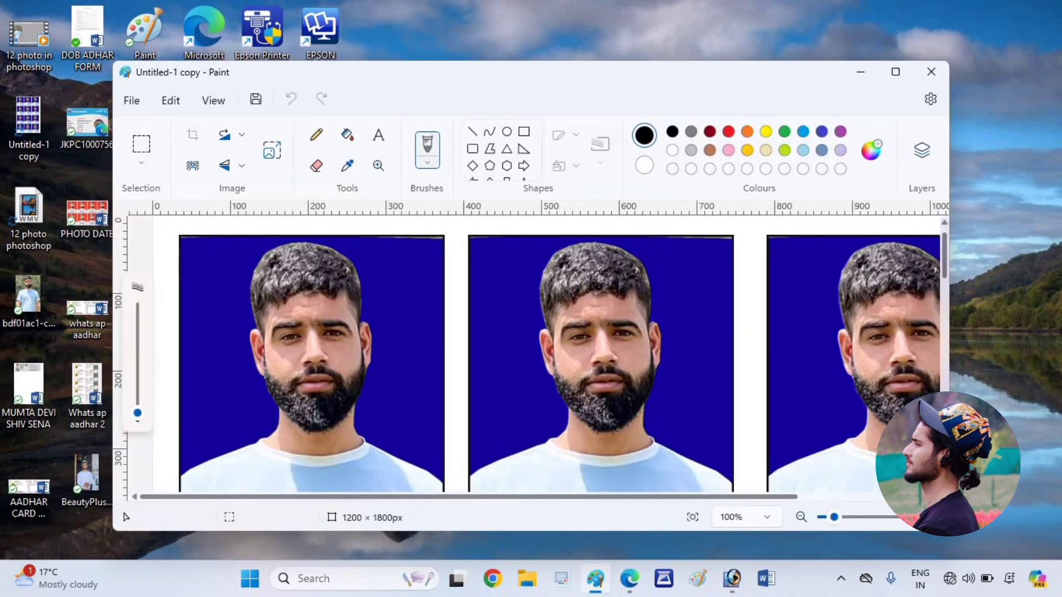
Step: Maximize Paint and zoom out until the whole twelve-photo sheet is visible
{"action": "left_click", "coordinate": [896, 72]}
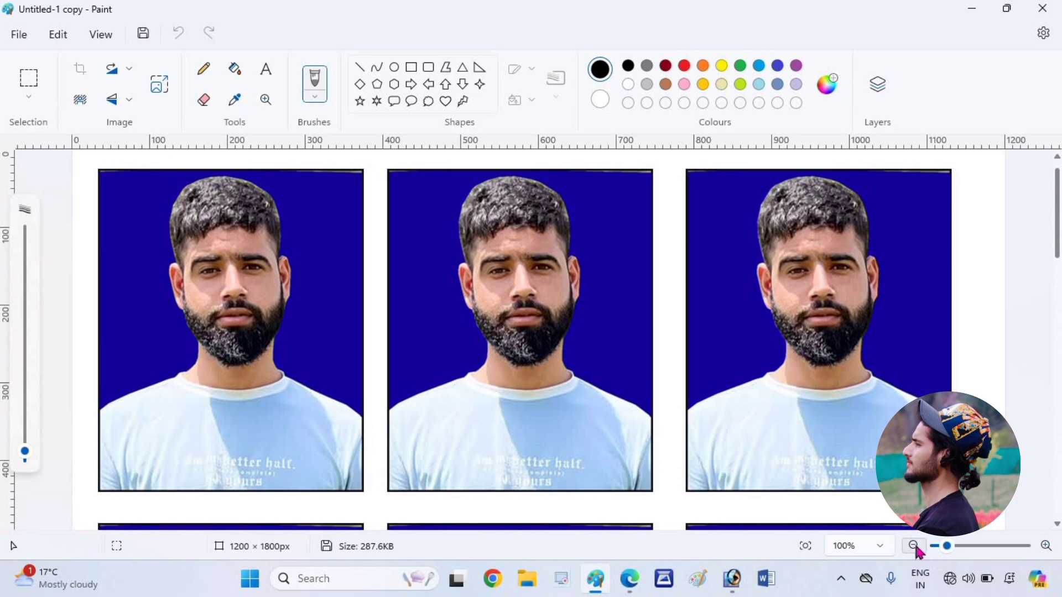
{"action": "left_click", "coordinate": [914, 546]}
{"action": "left_click", "coordinate": [914, 546]}
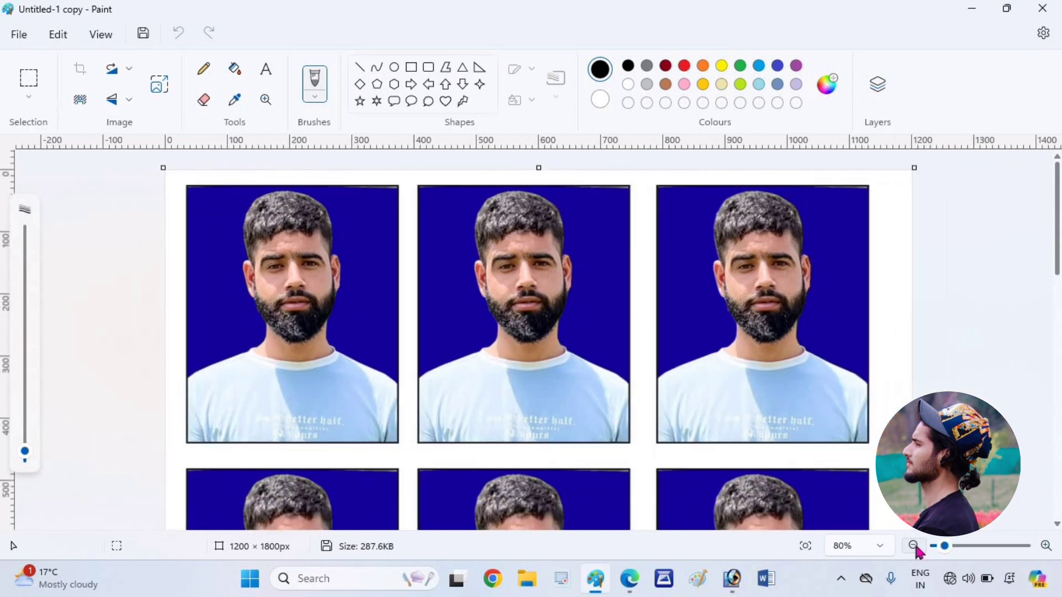
{"action": "left_click", "coordinate": [914, 546]}
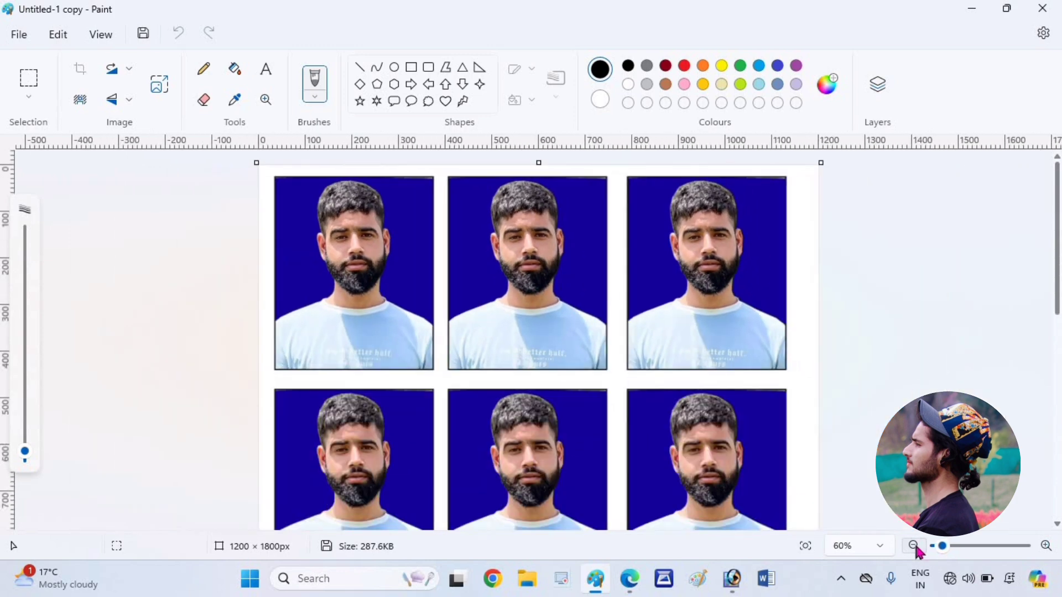
{"action": "left_click", "coordinate": [914, 546]}
{"action": "left_click", "coordinate": [914, 546]}
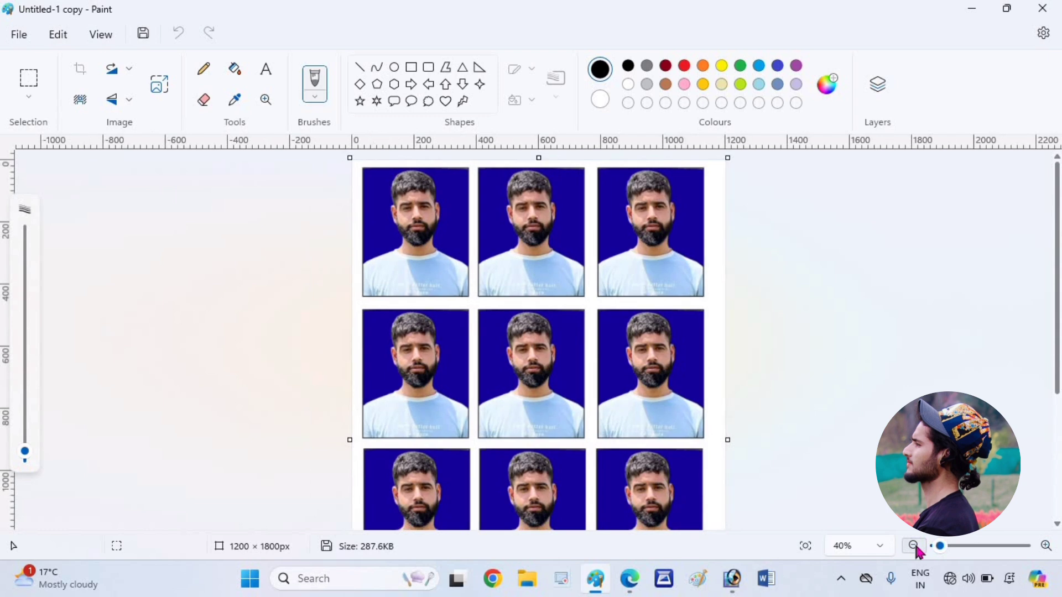
{"action": "left_click", "coordinate": [914, 546]}
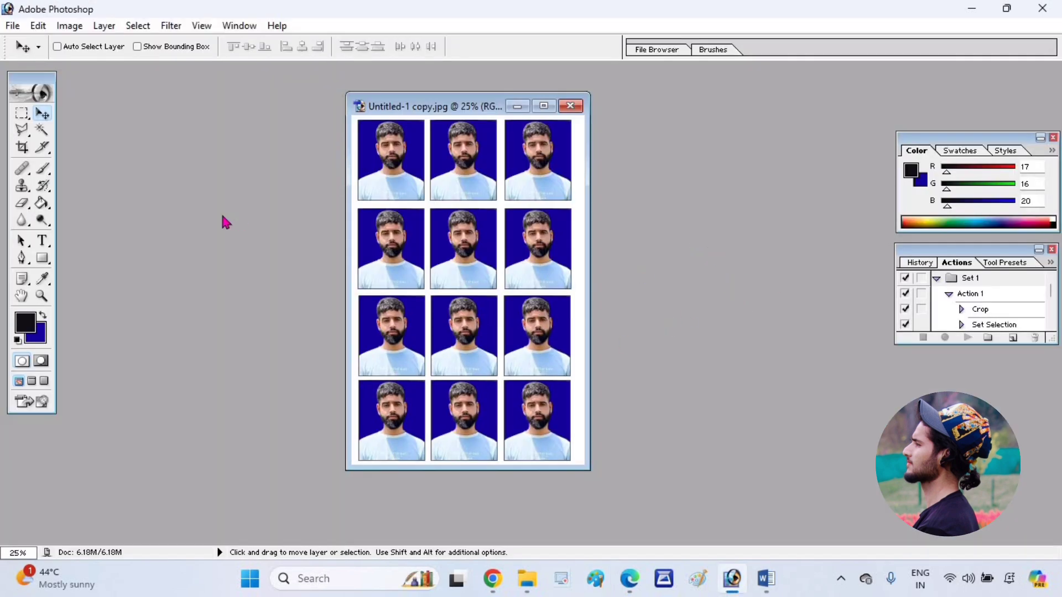
Step: In Print with Preview, keep Scale to Fit Media on (94.16%) and continue to the printer
{"action": "key", "text": "ctrl+p"}
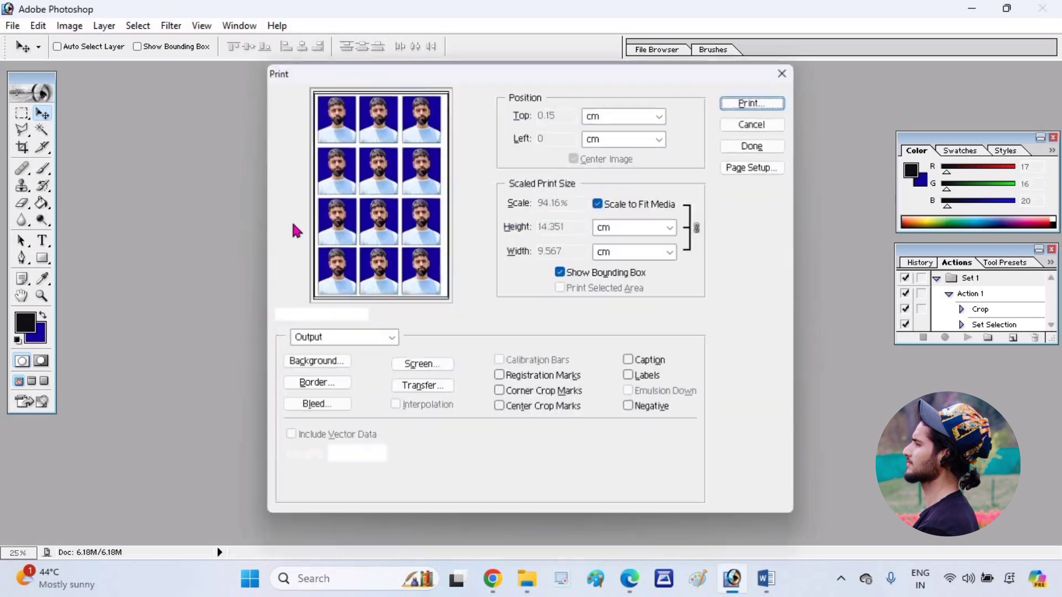
{"action": "key", "text": "Escape"}
{"action": "left_click", "coordinate": [12, 25]}
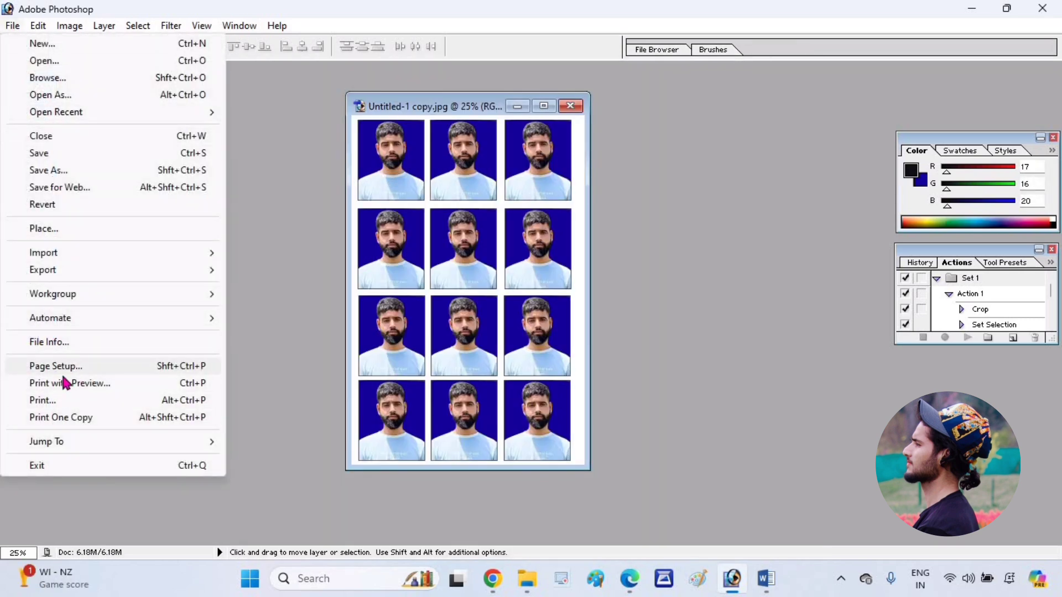
{"action": "left_click", "coordinate": [89, 384]}
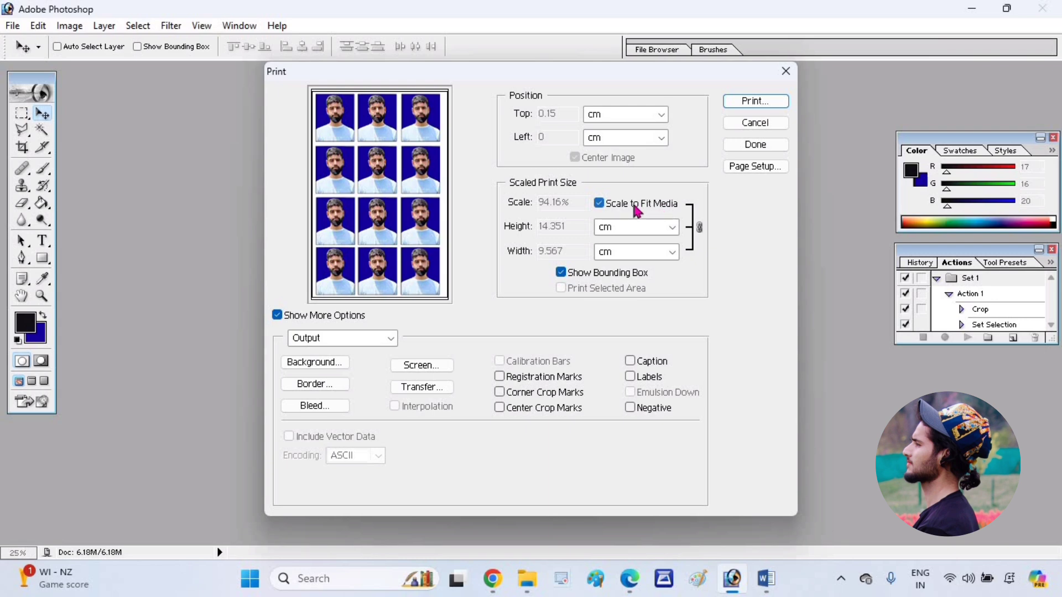
{"action": "left_click", "coordinate": [600, 203]}
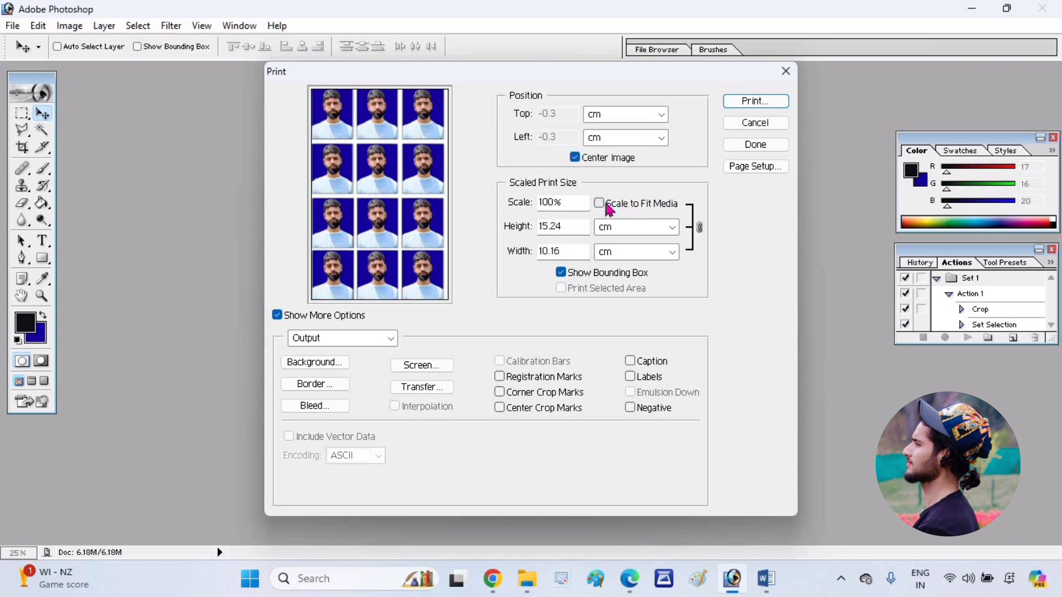
{"action": "left_click", "coordinate": [608, 206]}
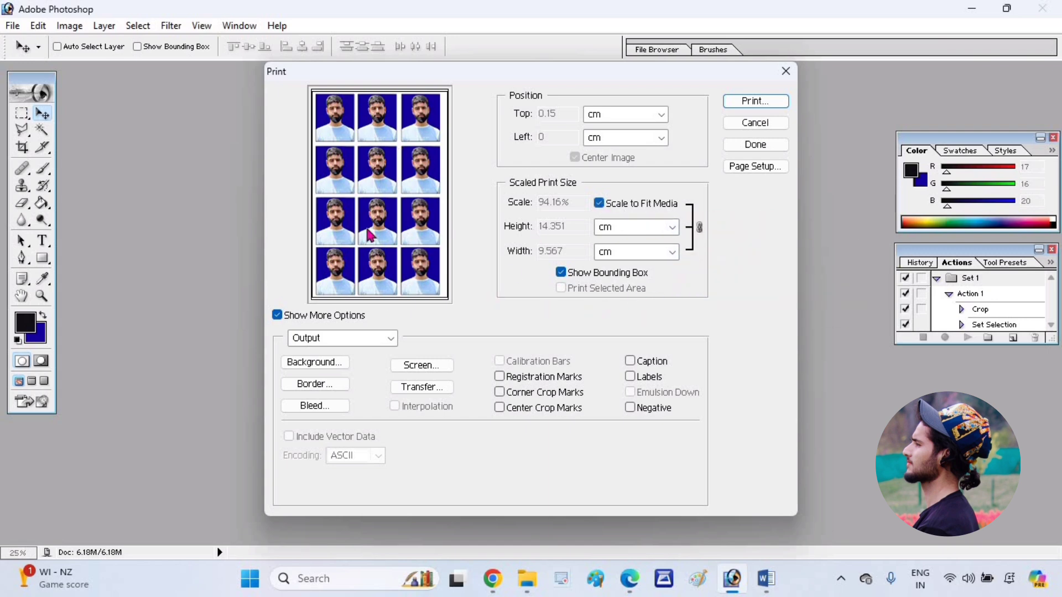
{"action": "left_click", "coordinate": [758, 102]}
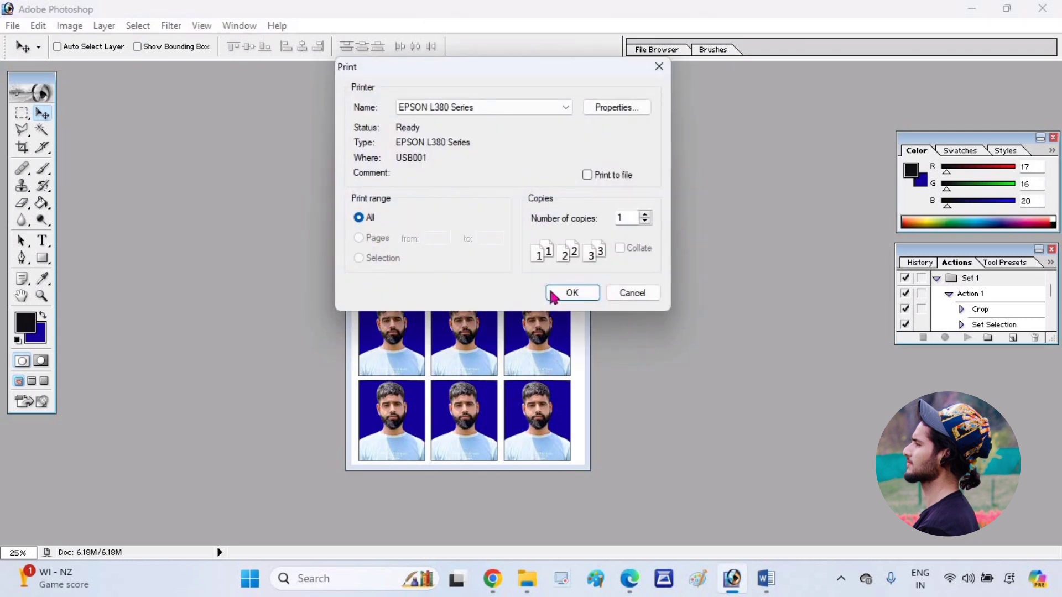
Step: Set the EPSON L380 properties to Epson Matte paper with High print quality
{"action": "left_click", "coordinate": [635, 110]}
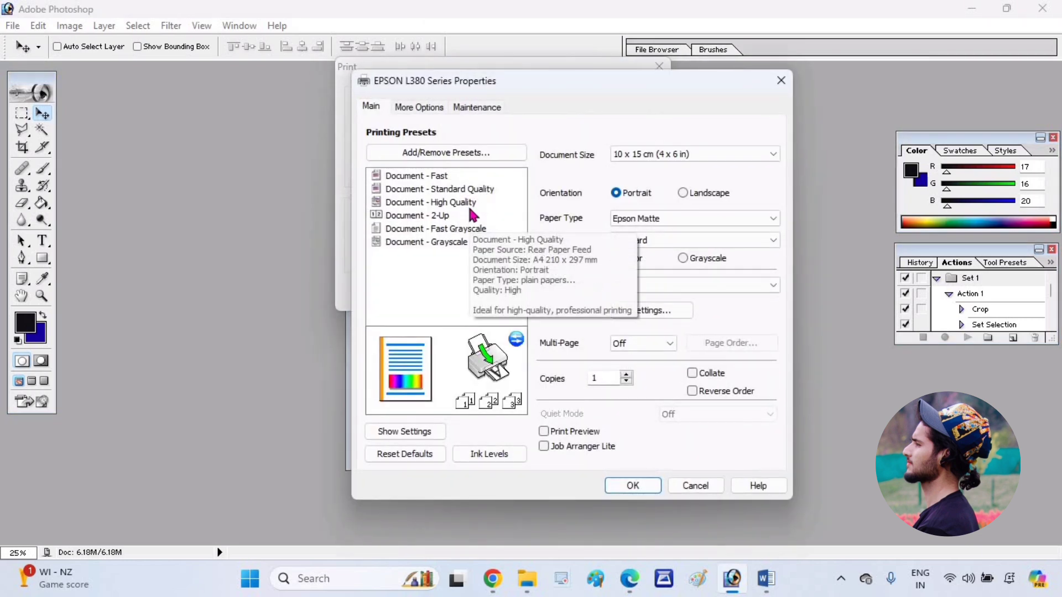
{"action": "left_click", "coordinate": [647, 221]}
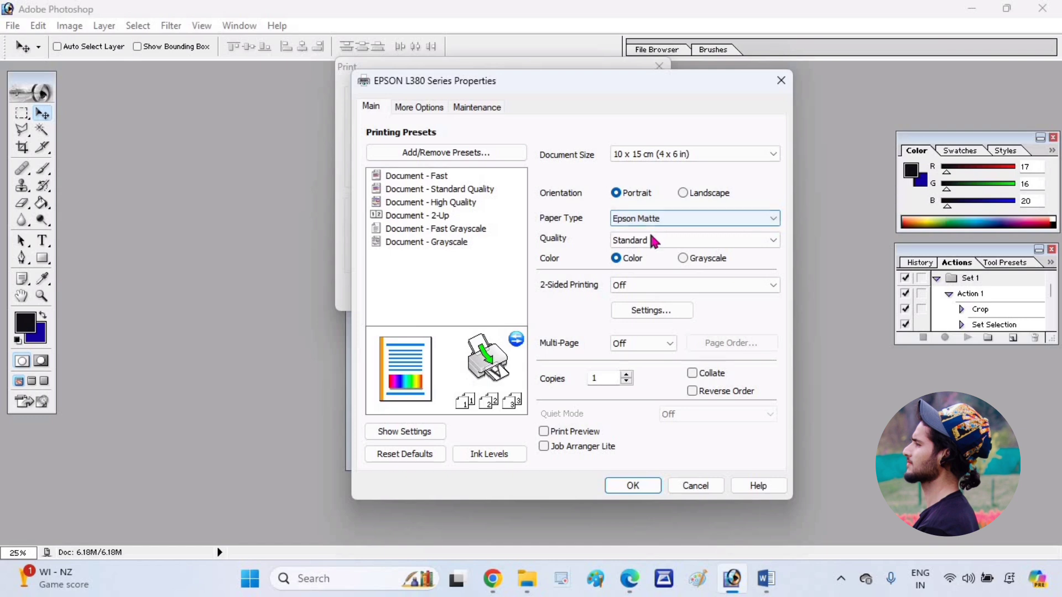
{"action": "left_click", "coordinate": [654, 242]}
{"action": "left_click", "coordinate": [653, 241]}
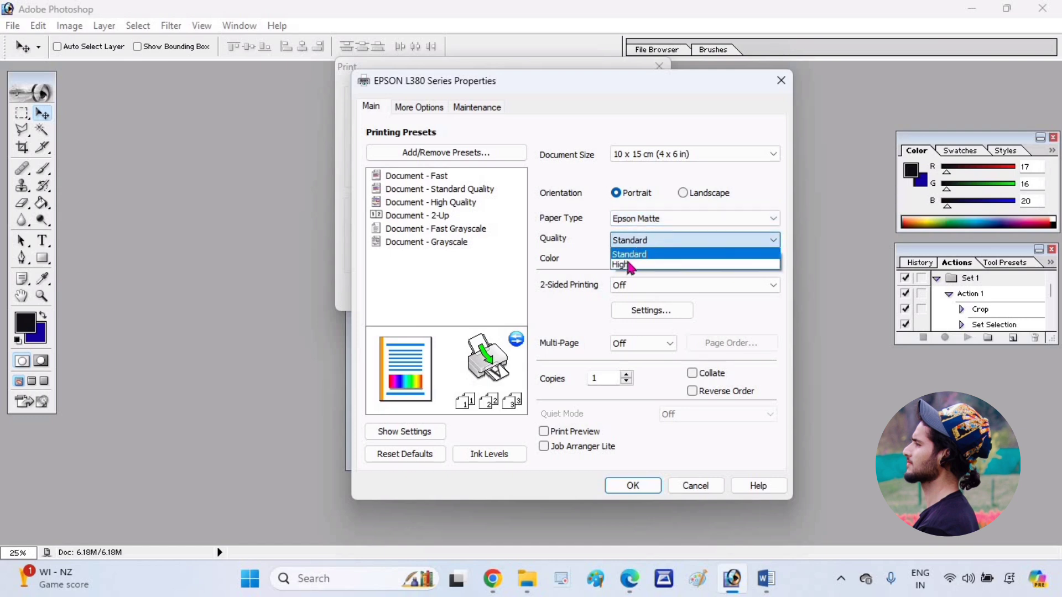
{"action": "left_click", "coordinate": [630, 266]}
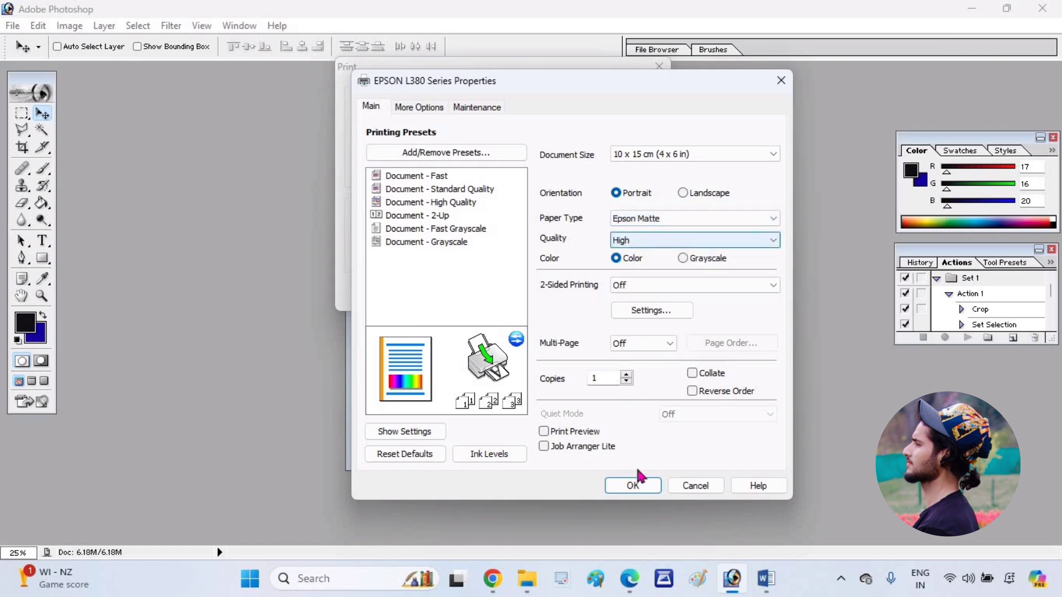
{"action": "left_click", "coordinate": [630, 486]}
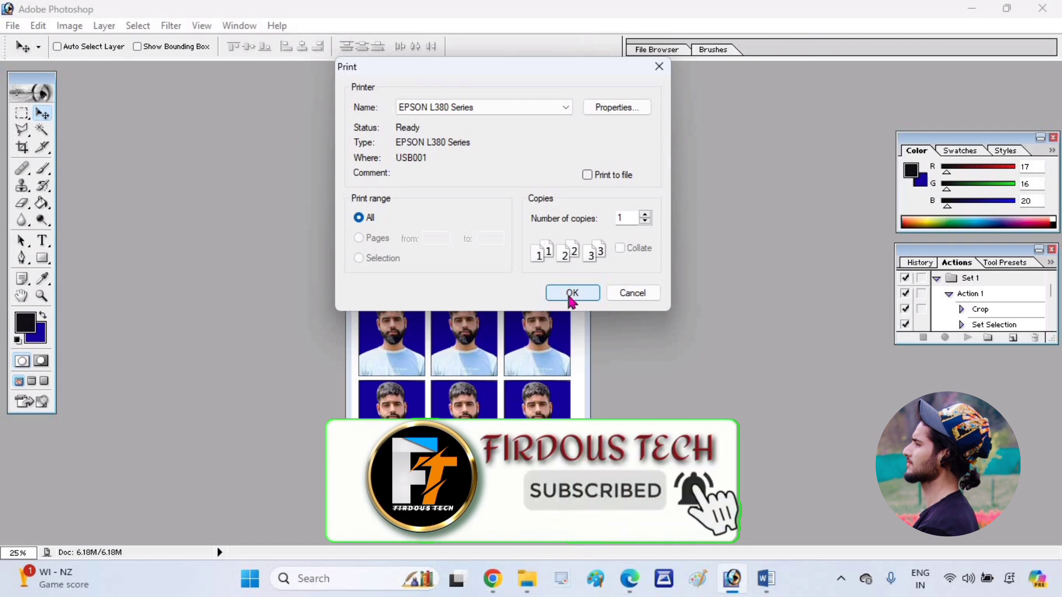
Step: Confirm the Windows Print dialog to print Untitled-1 copy.jpg on the EPSON L380
{"action": "left_click", "coordinate": [569, 294]}
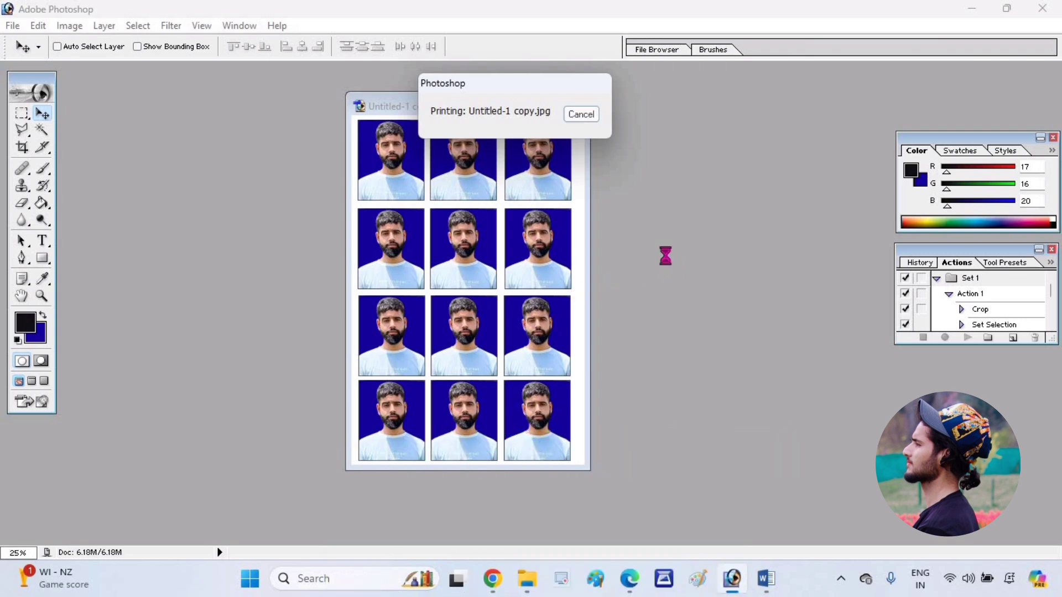